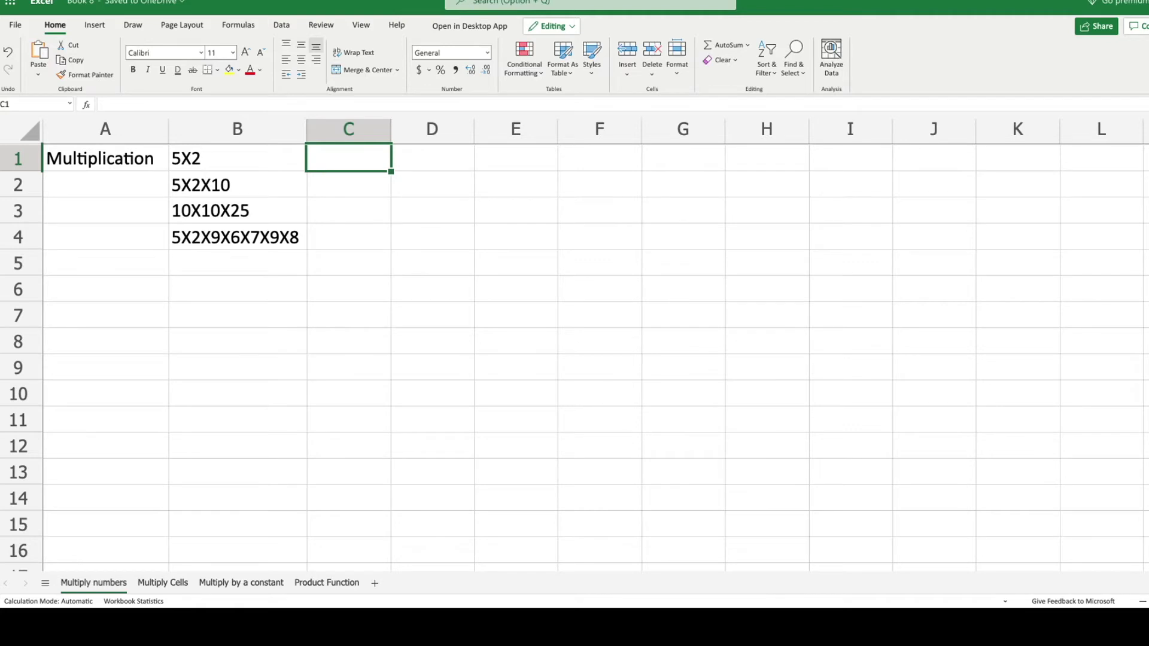
# - Enter =5x2 in C1, then correct it to =5*2 so it shows 10
pyautogui.write('=')
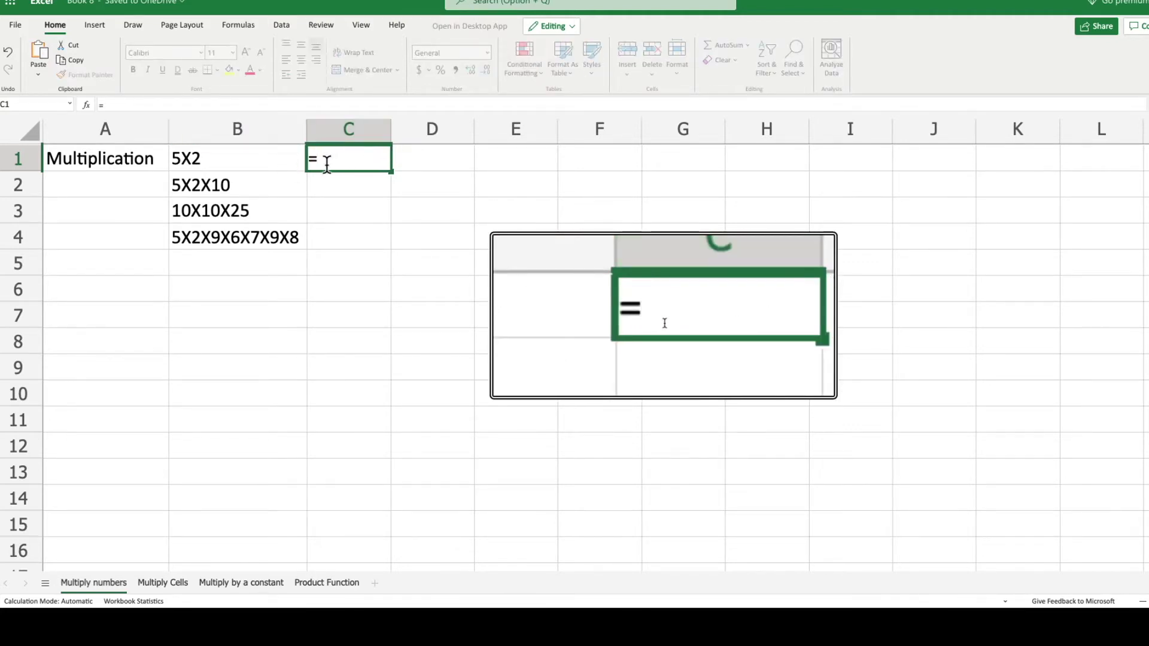
pyautogui.write('5x')
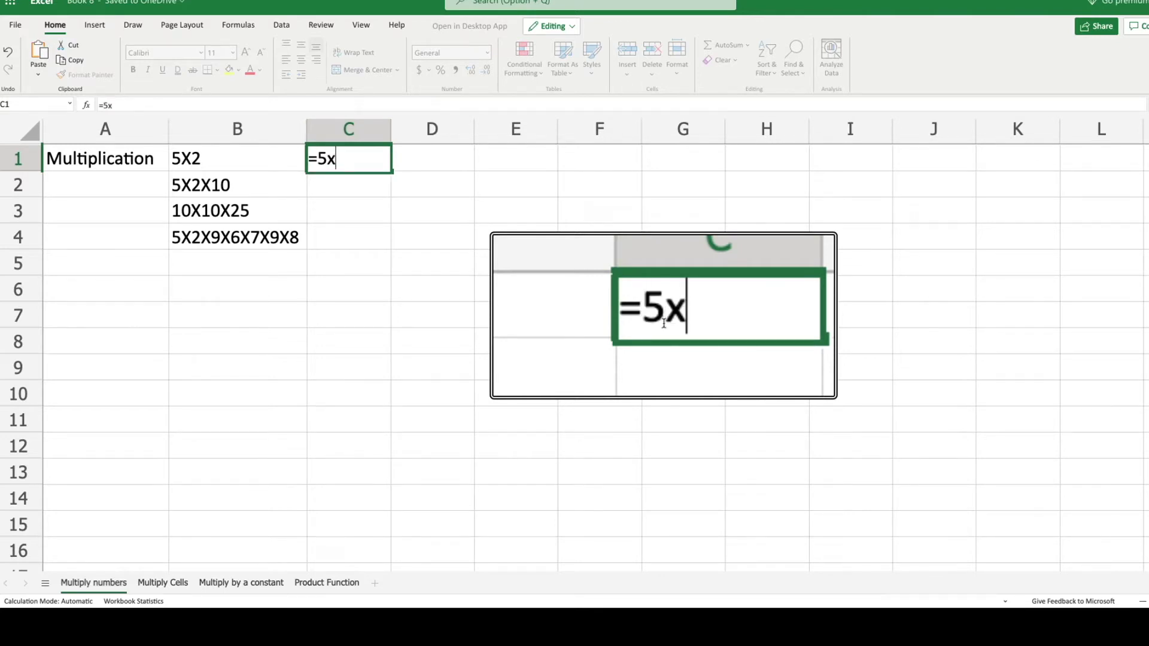
pyautogui.write('2')
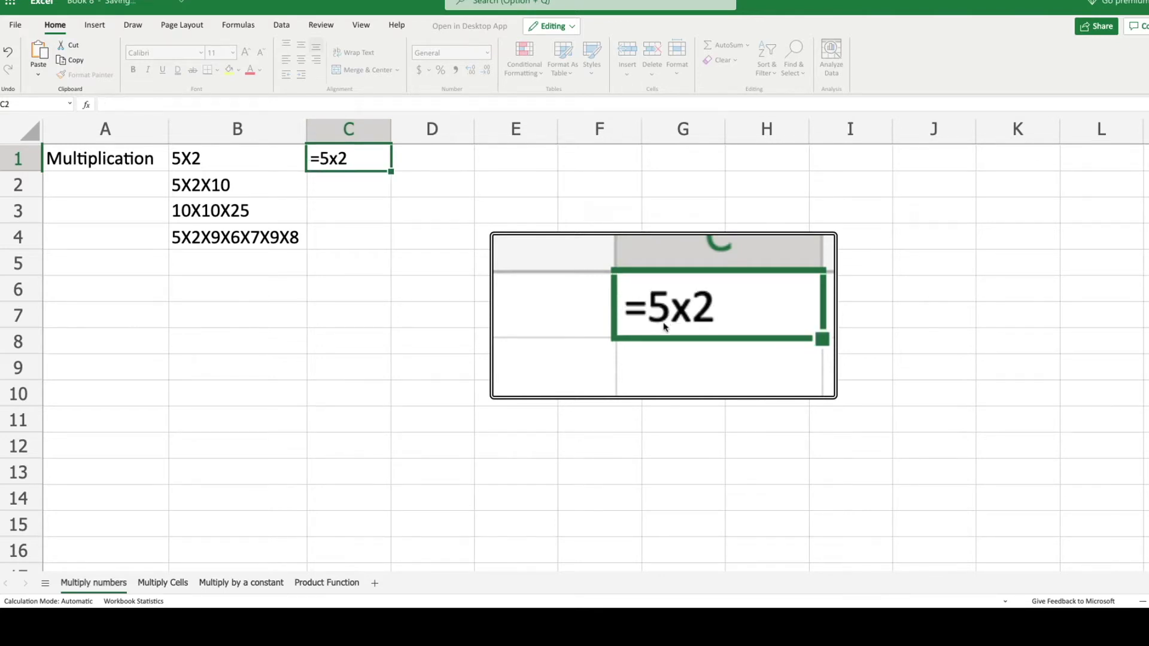
pyautogui.press('Return')
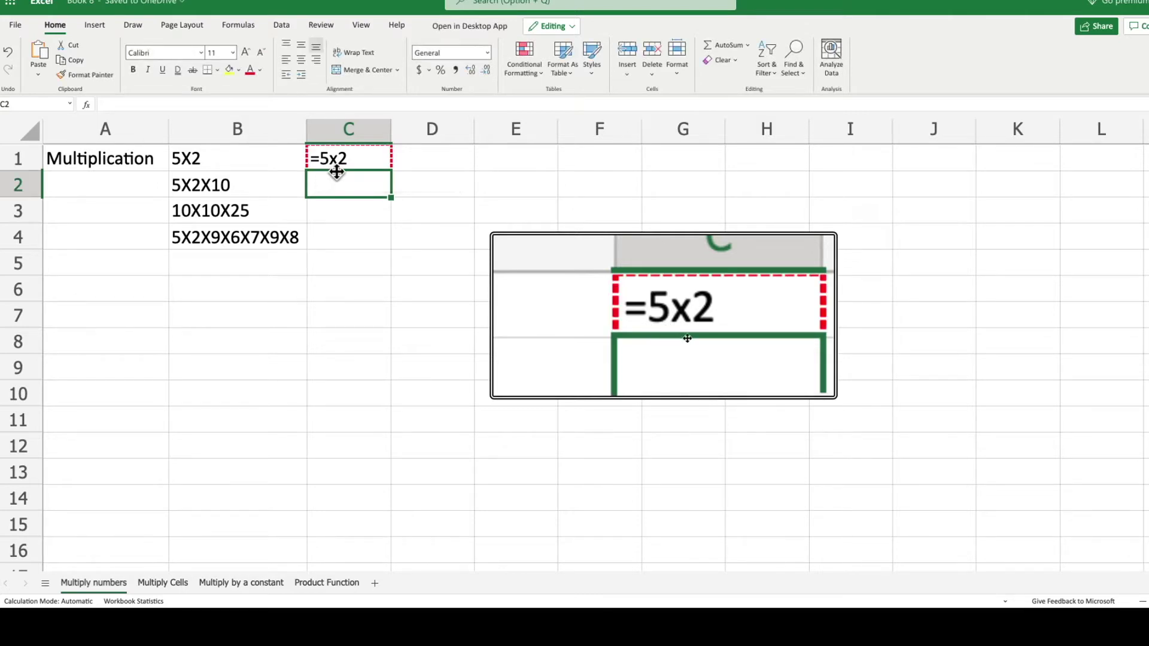
pyautogui.click(329, 160)
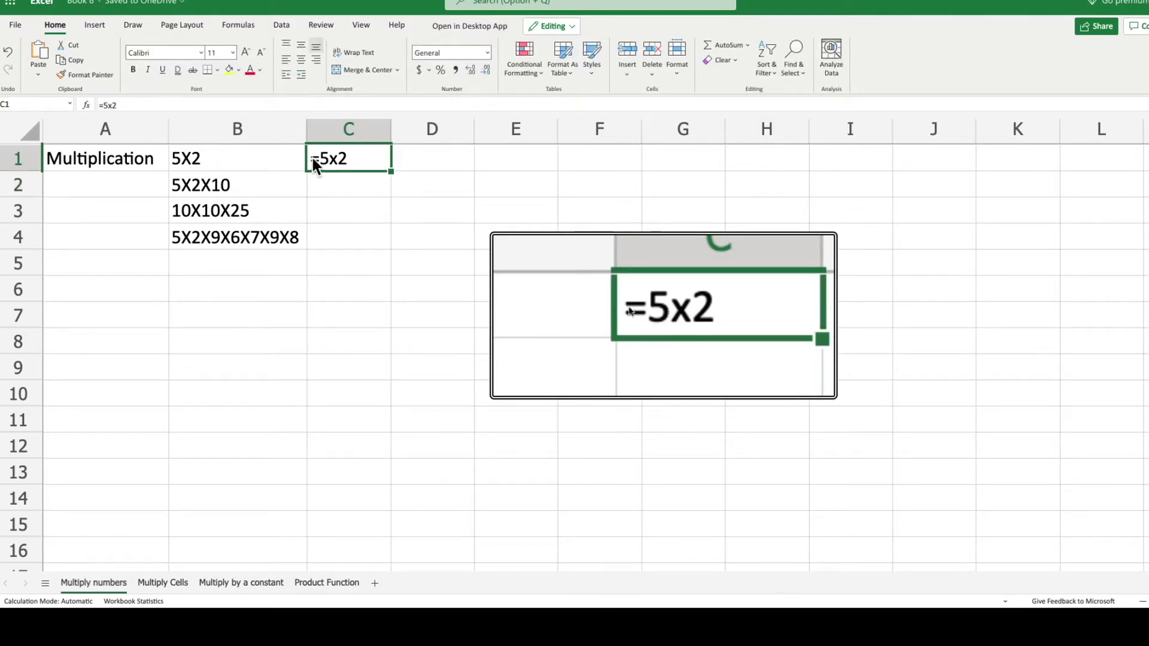
pyautogui.doubleClick(369, 156)
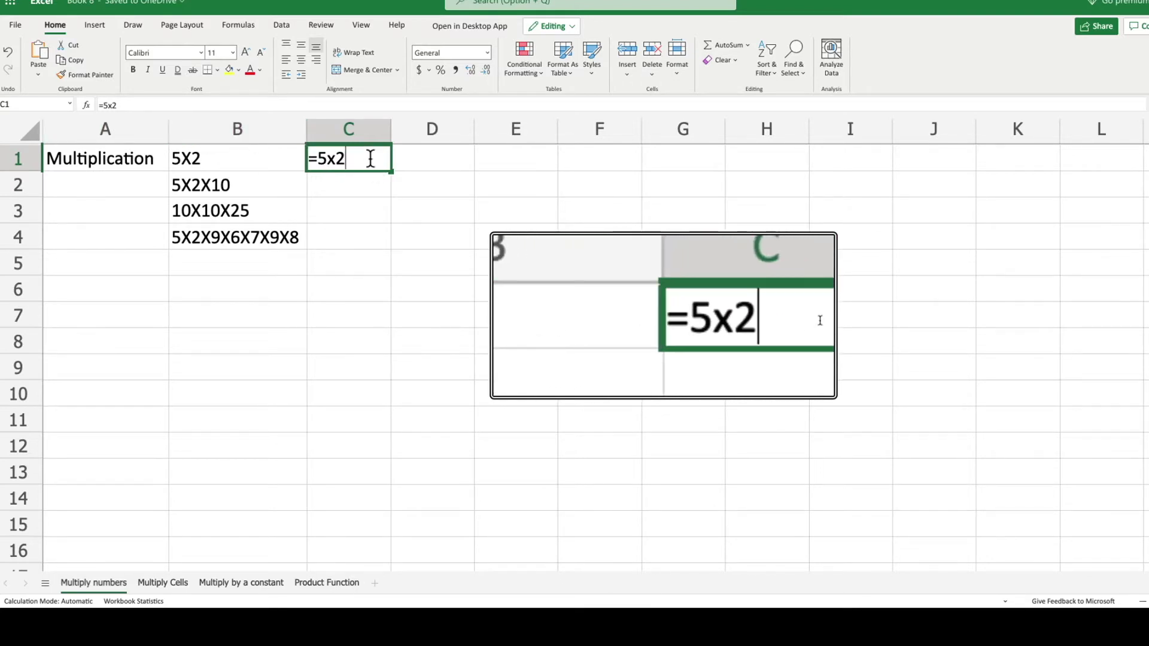
pyautogui.press('BackSpace')
pyautogui.press('BackSpace')
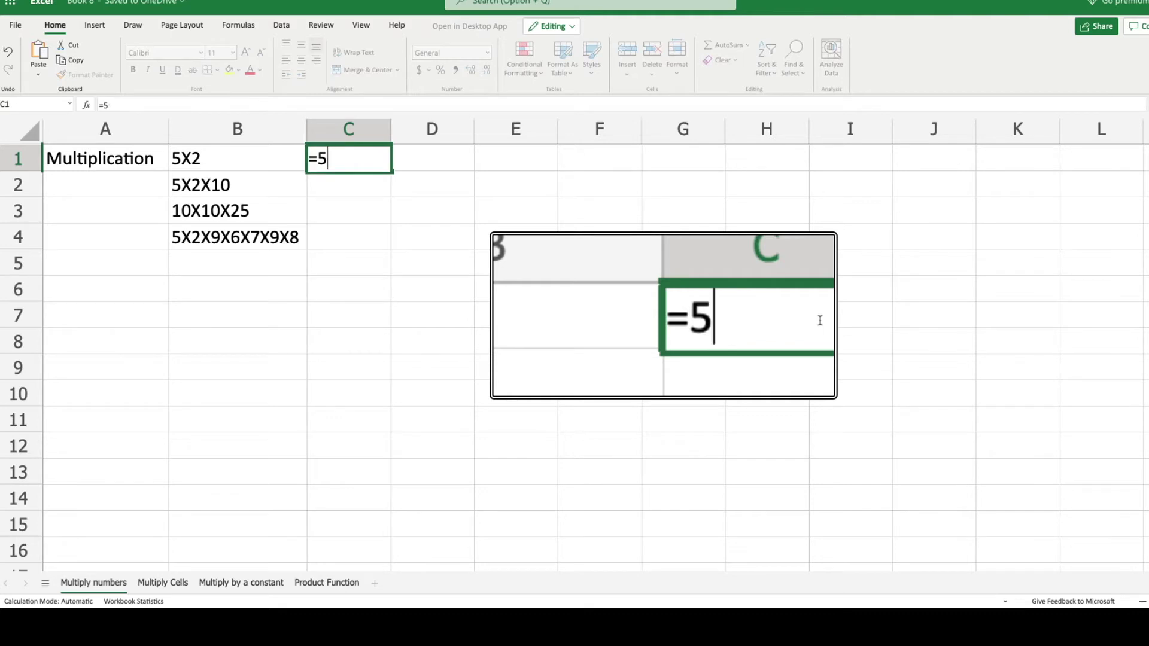
pyautogui.write('*2')
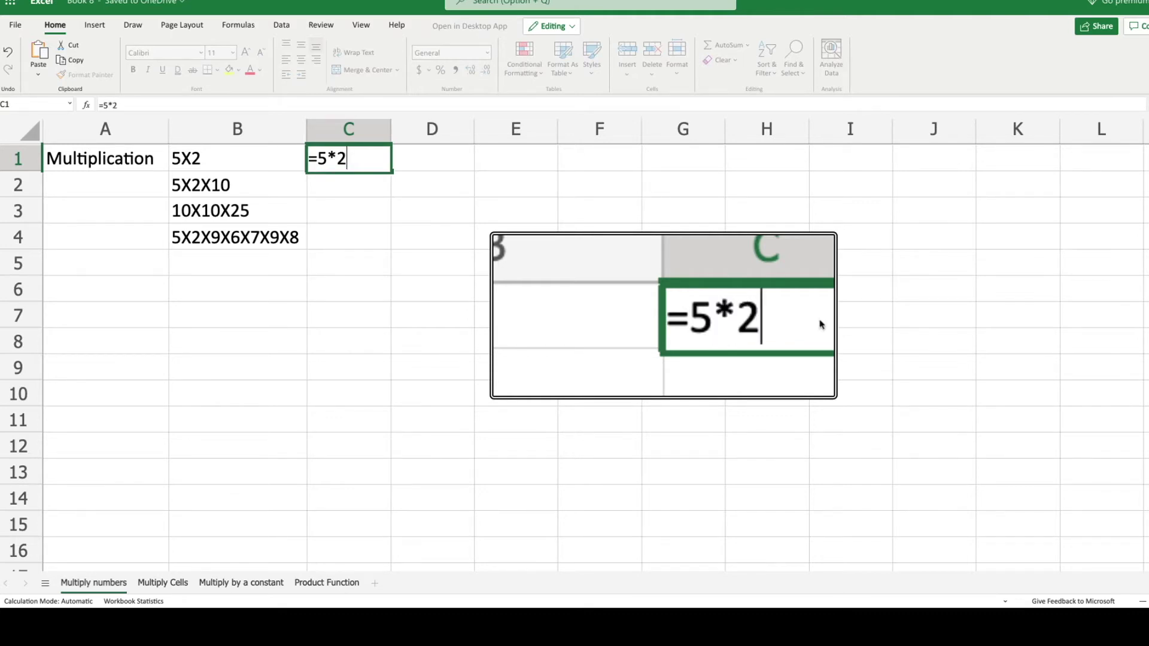
pyautogui.press('Return')
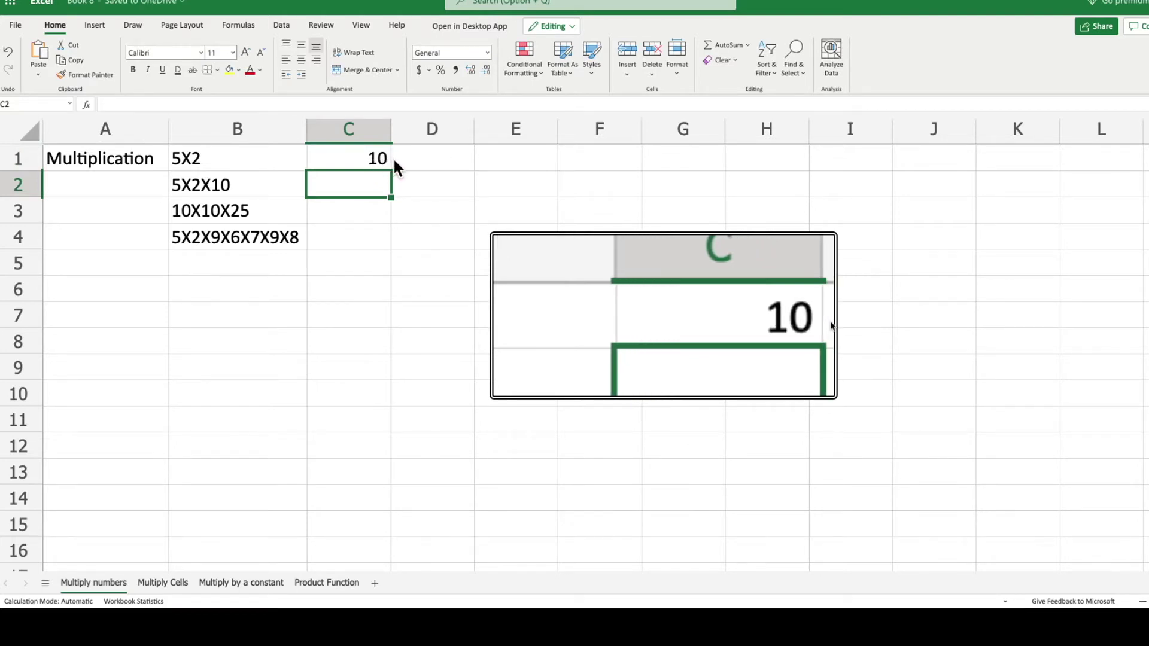
# - Enter =5*2*10 in C2, =10*10*25 in C3 and =5*2*9*6*7*9*8 in C4
pyautogui.write('=5')
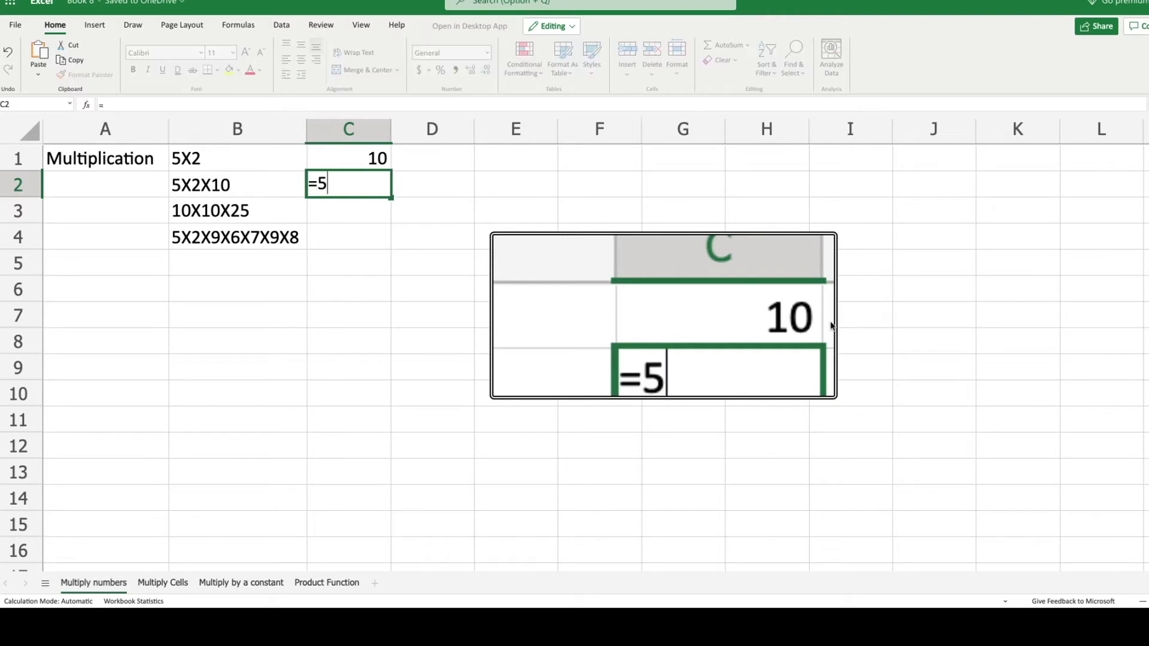
pyautogui.write('*')
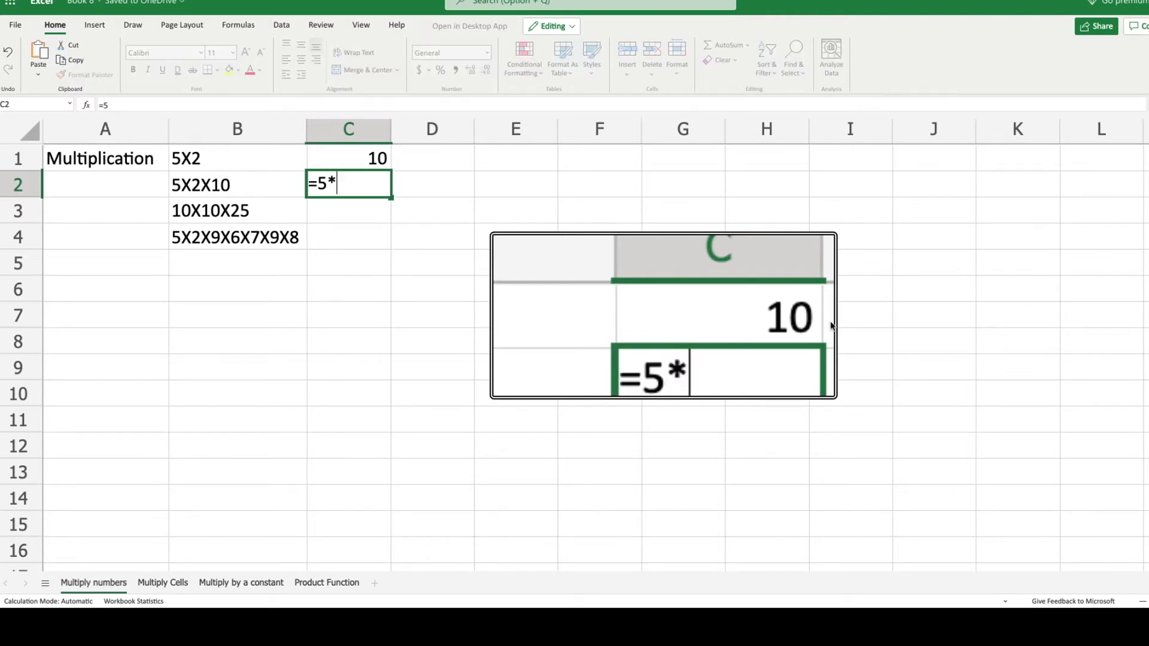
pyautogui.write('2*10')
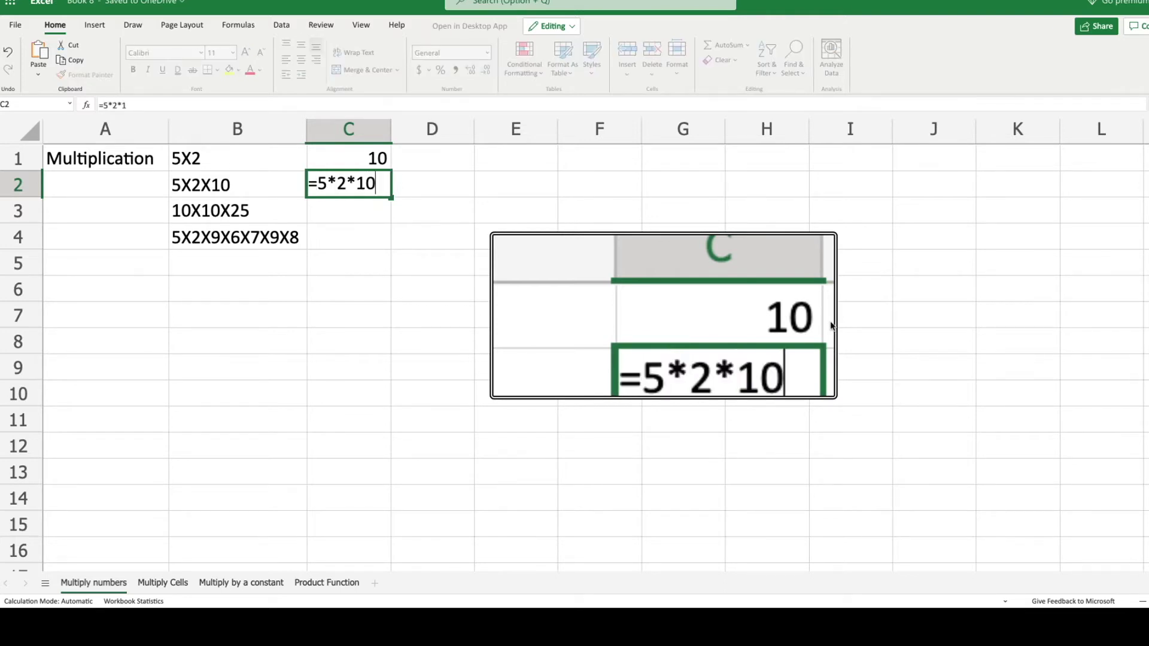
pyautogui.press('Return')
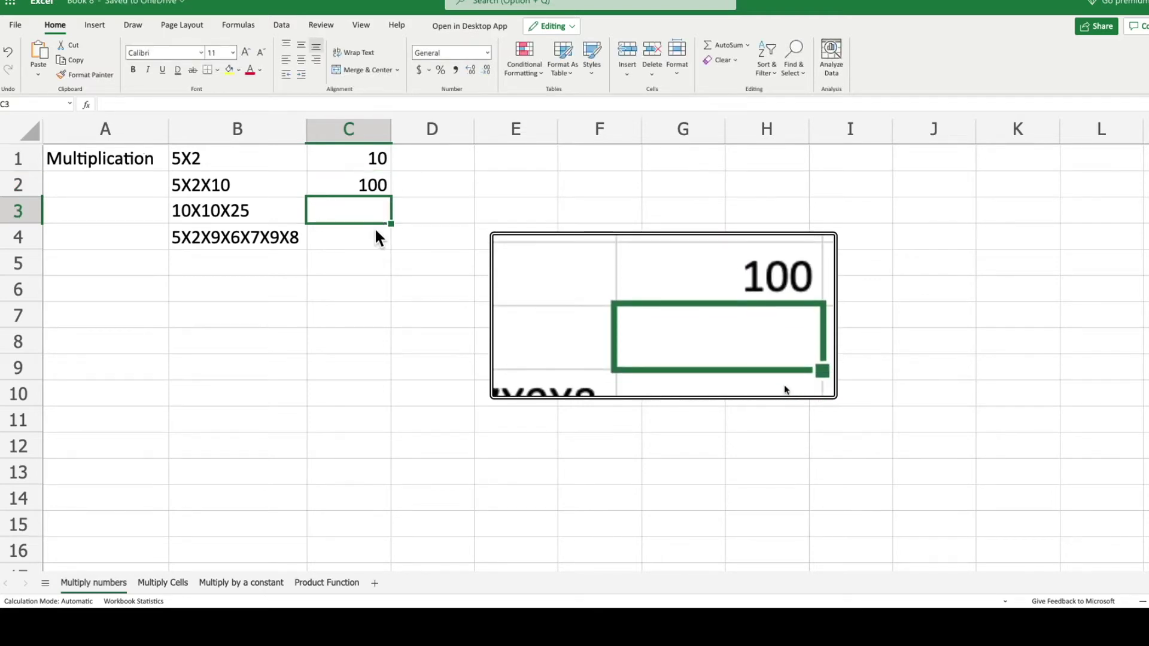
pyautogui.write('=10')
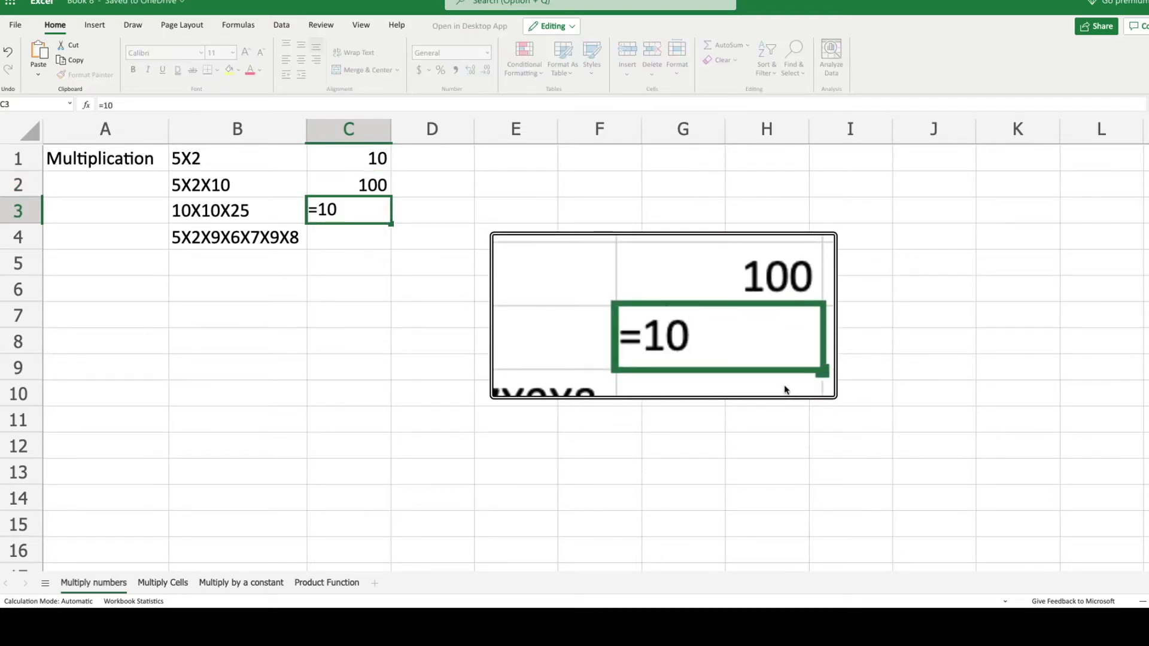
pyautogui.write('*1')
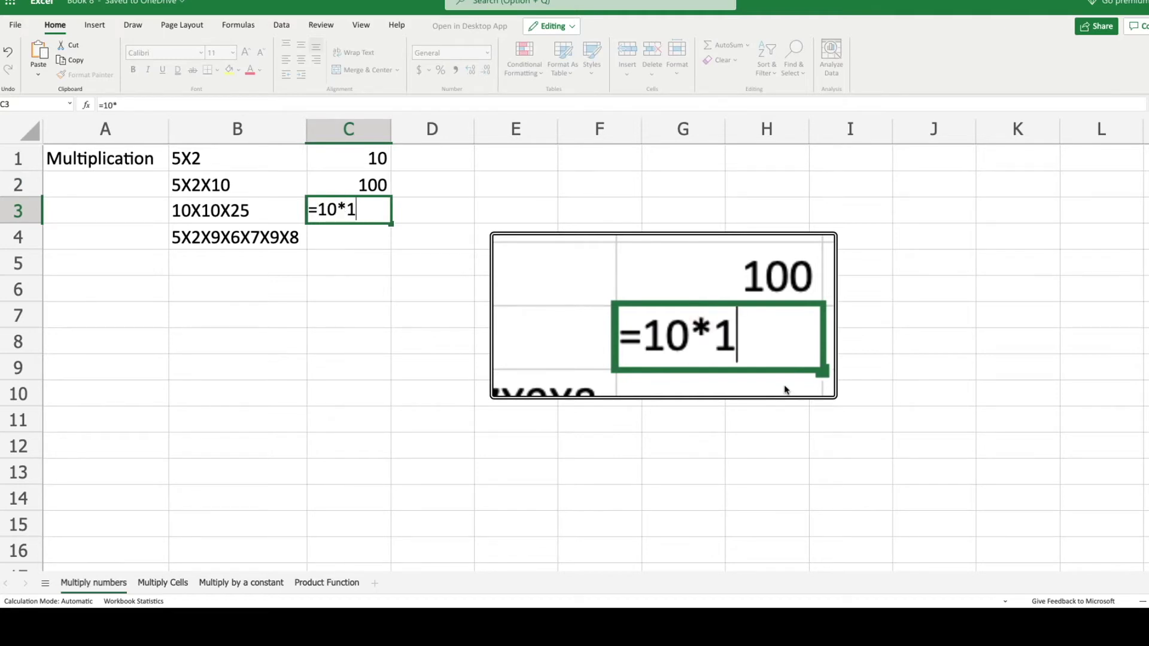
pyautogui.write('0*2')
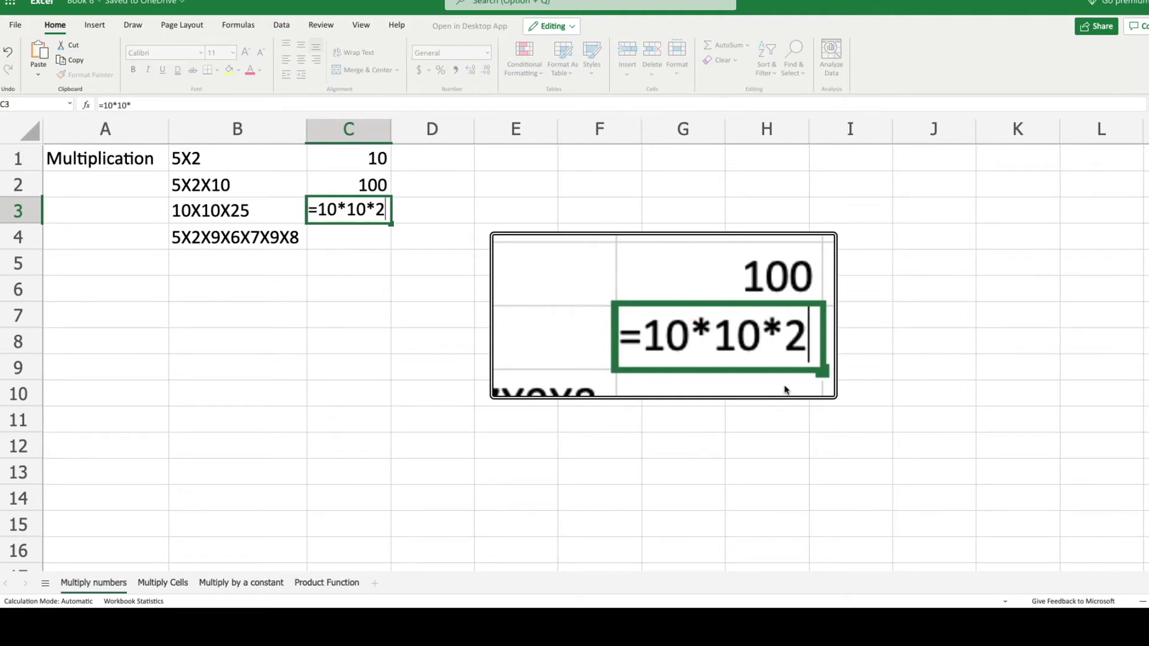
pyautogui.write('5')
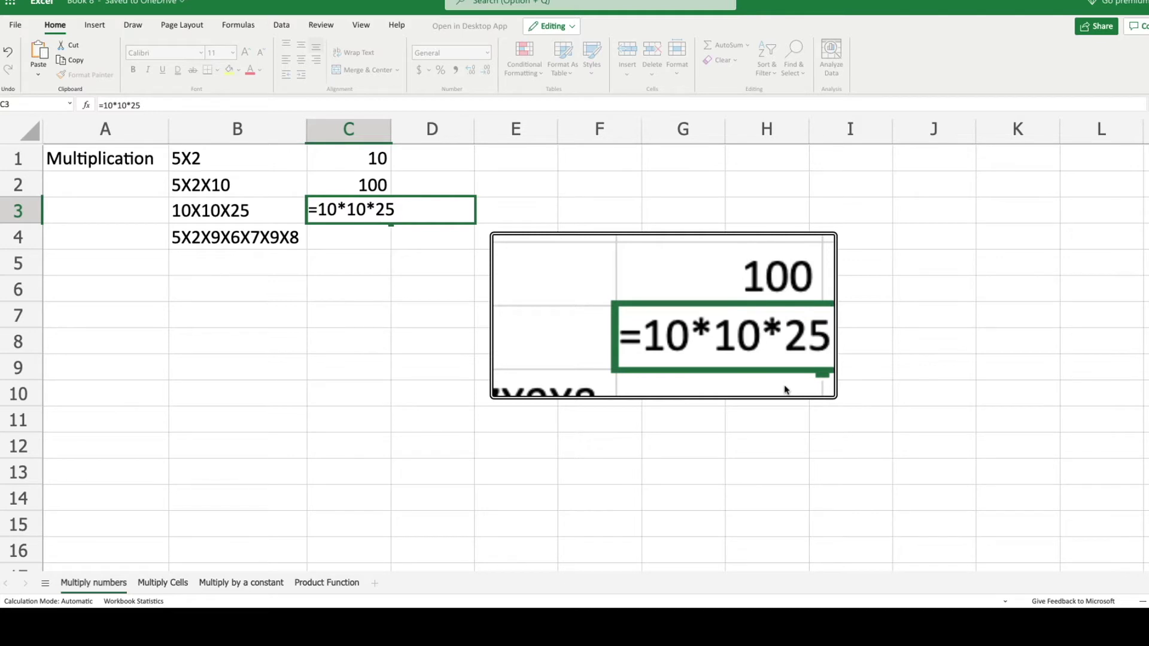
pyautogui.press('Return')
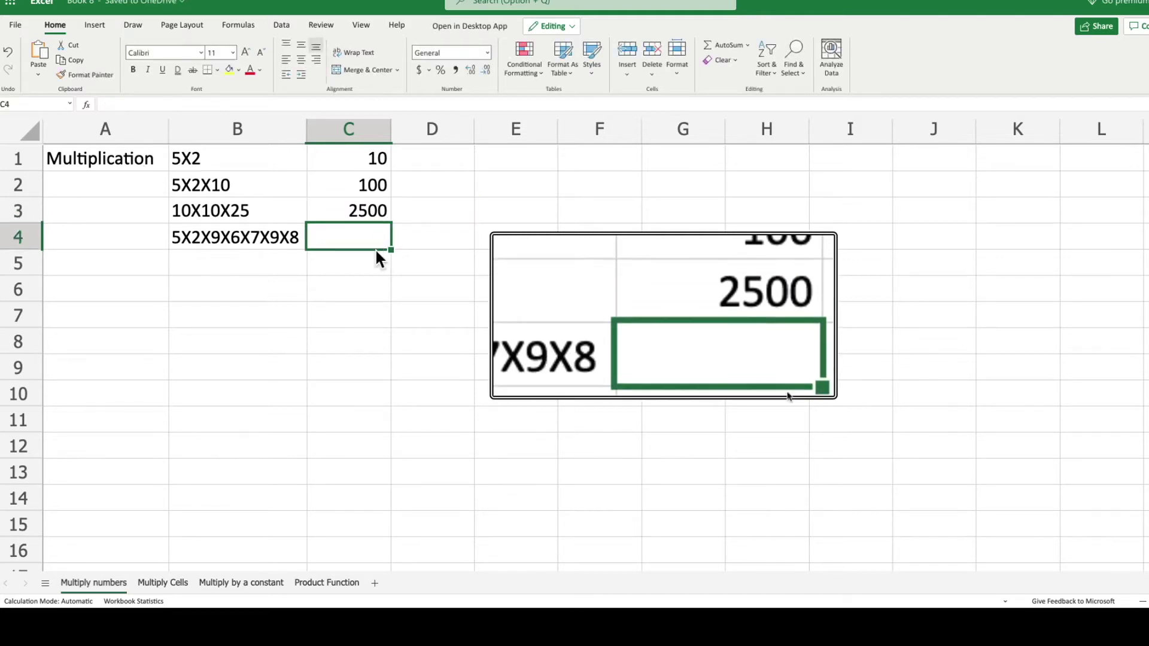
pyautogui.write('=')
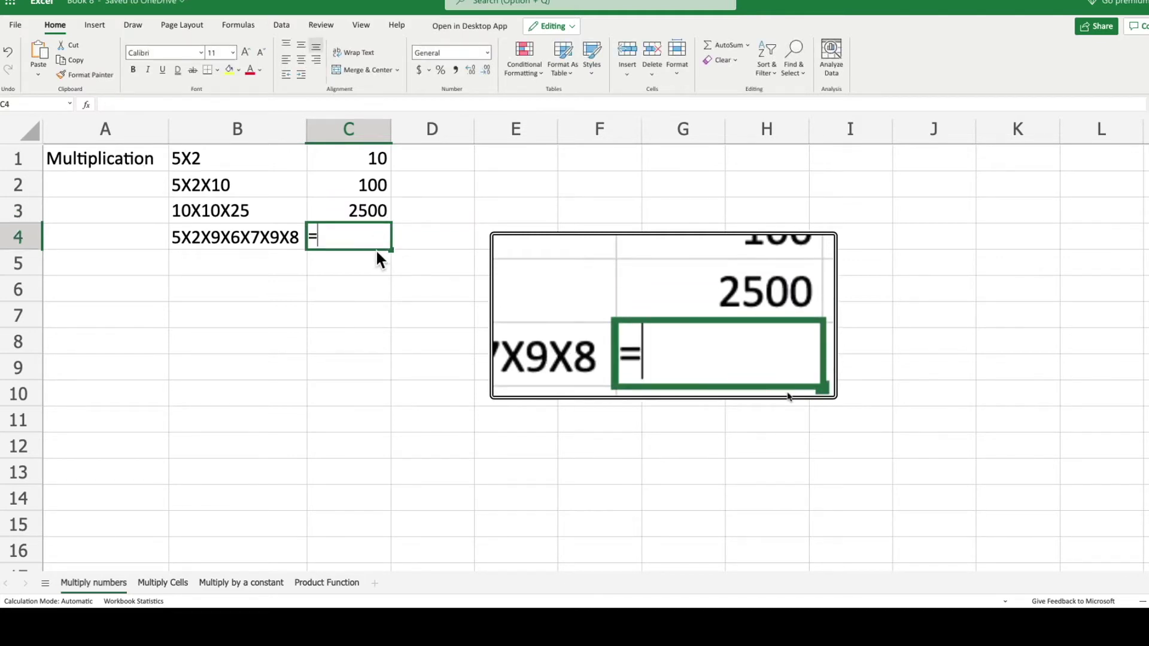
pyautogui.write('5')
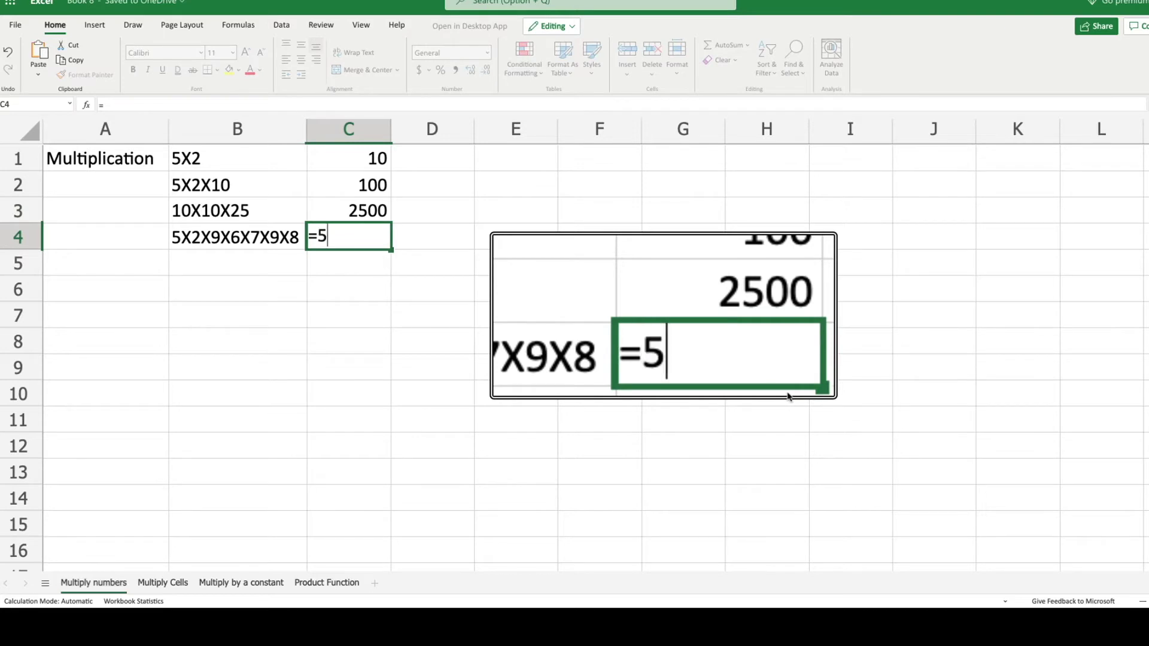
pyautogui.write('*2*')
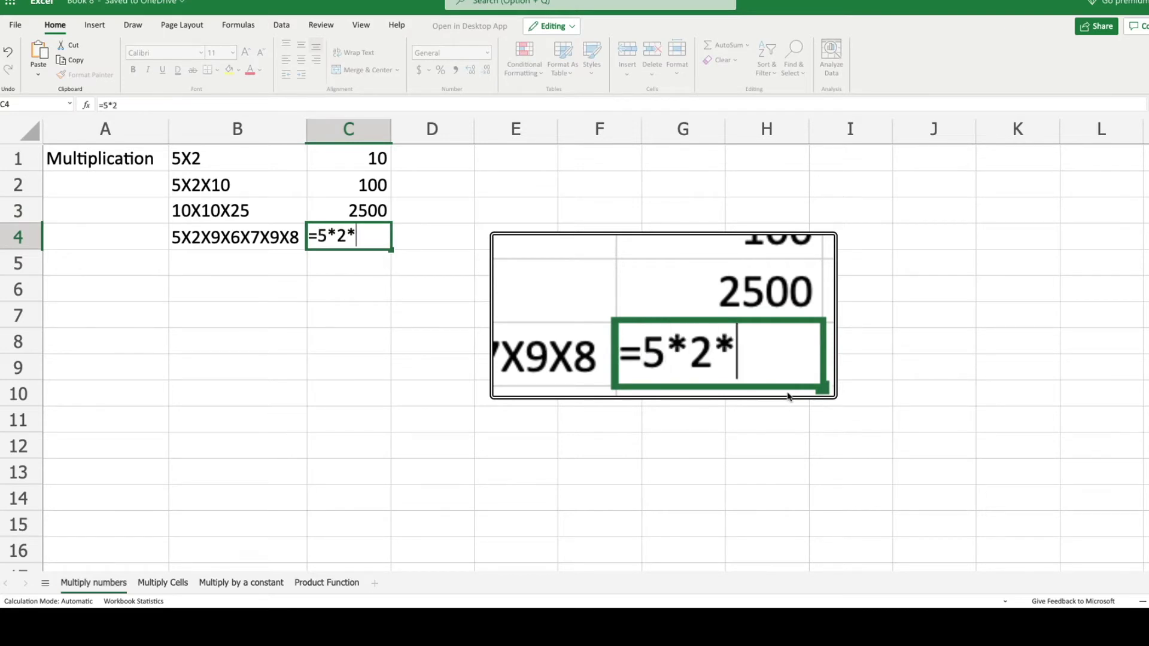
pyautogui.write('9*')
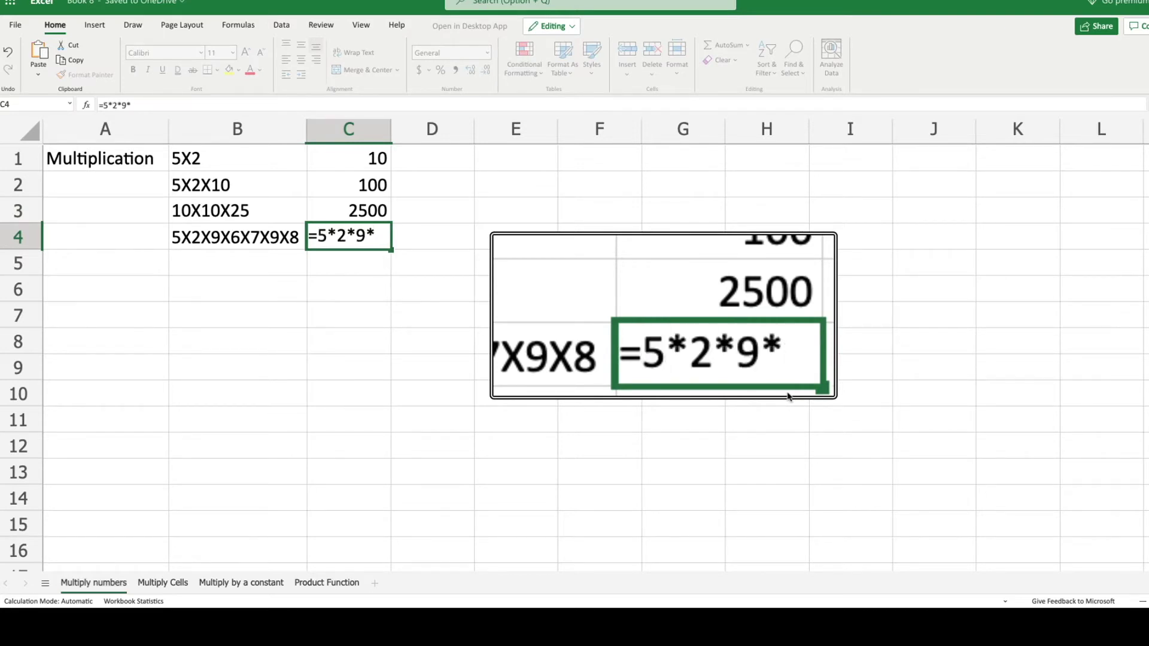
pyautogui.write('6*')
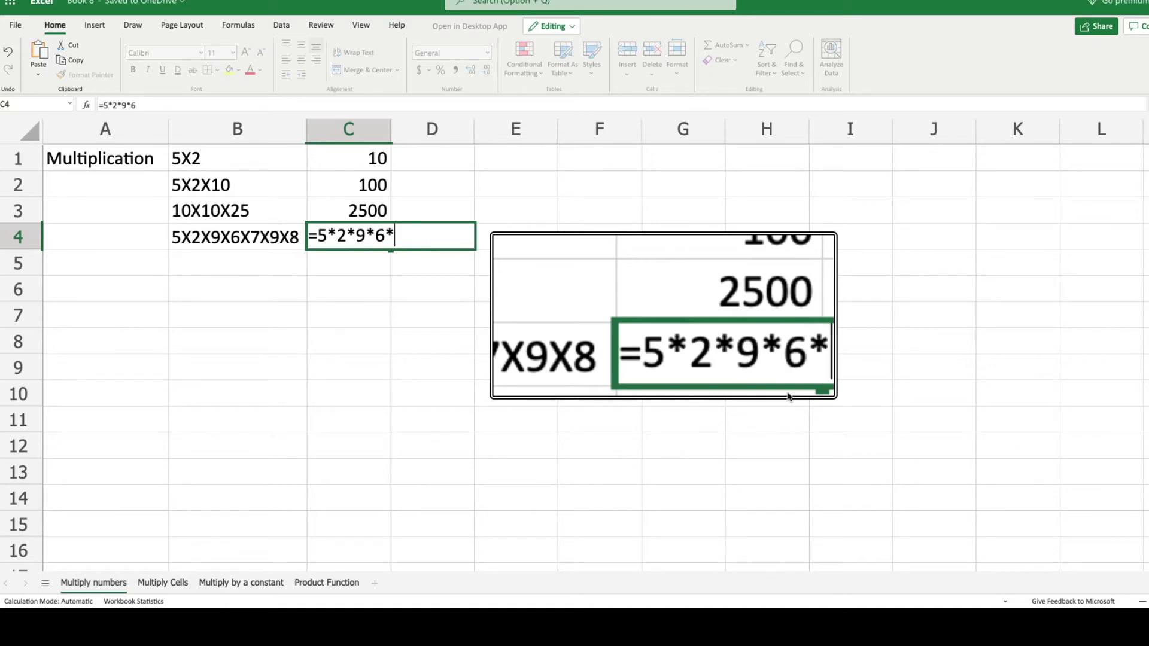
pyautogui.write('7*9*8')
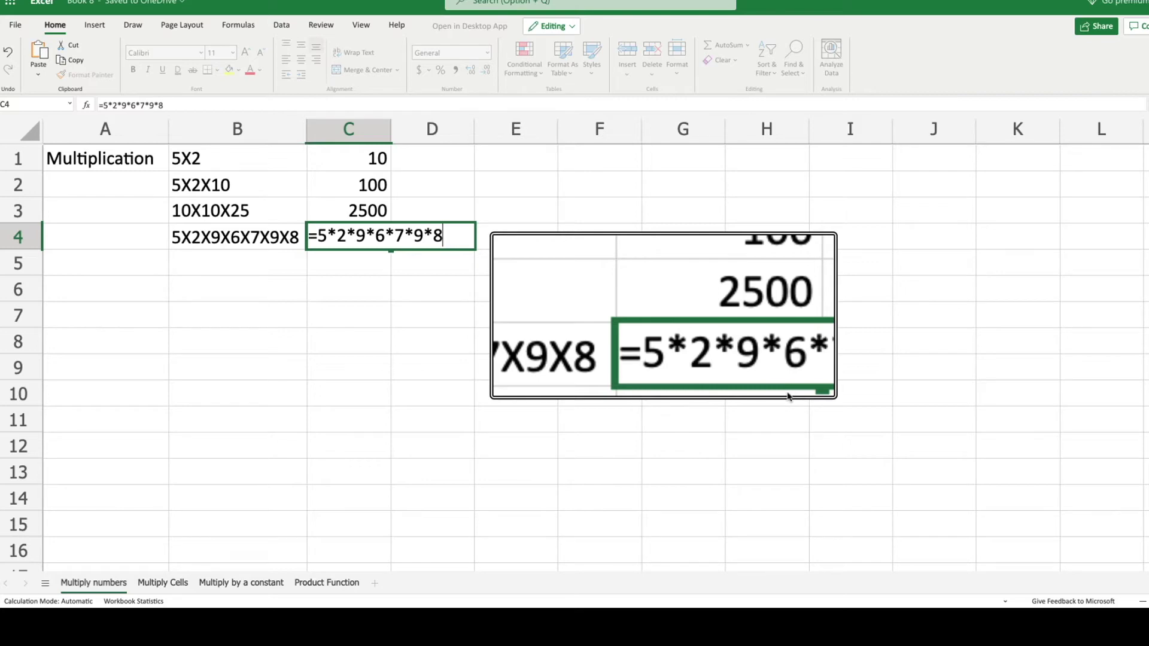
pyautogui.press('Return')
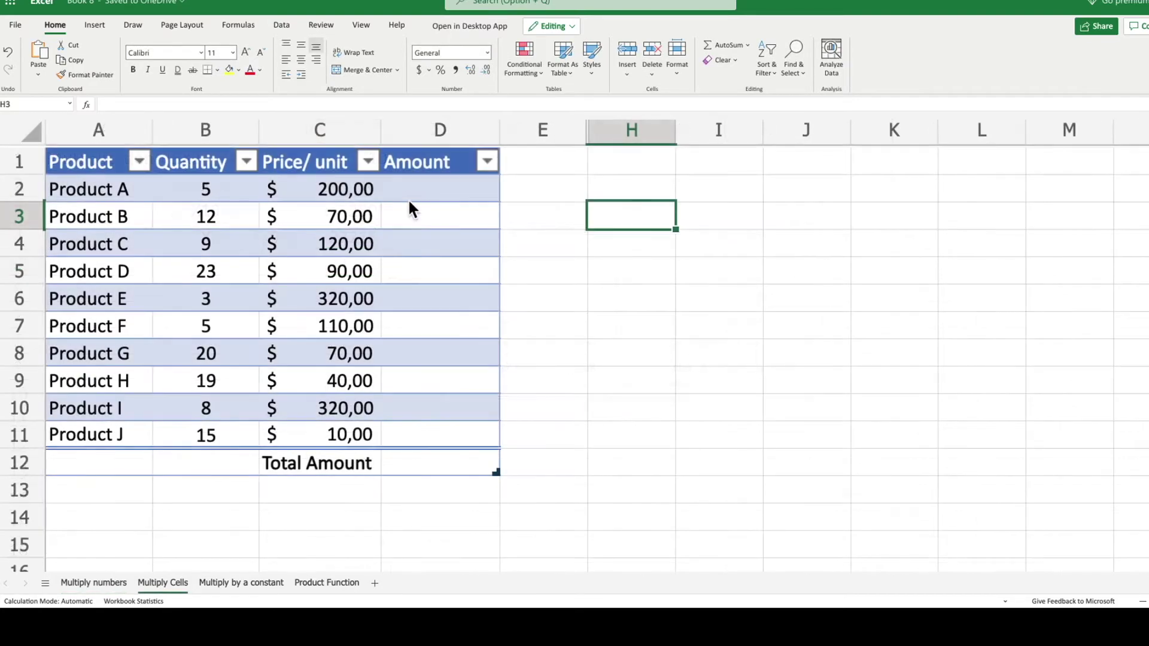
# - Select Amount cell D2 on the Multiply Cells sheet
pyautogui.click(405, 193)
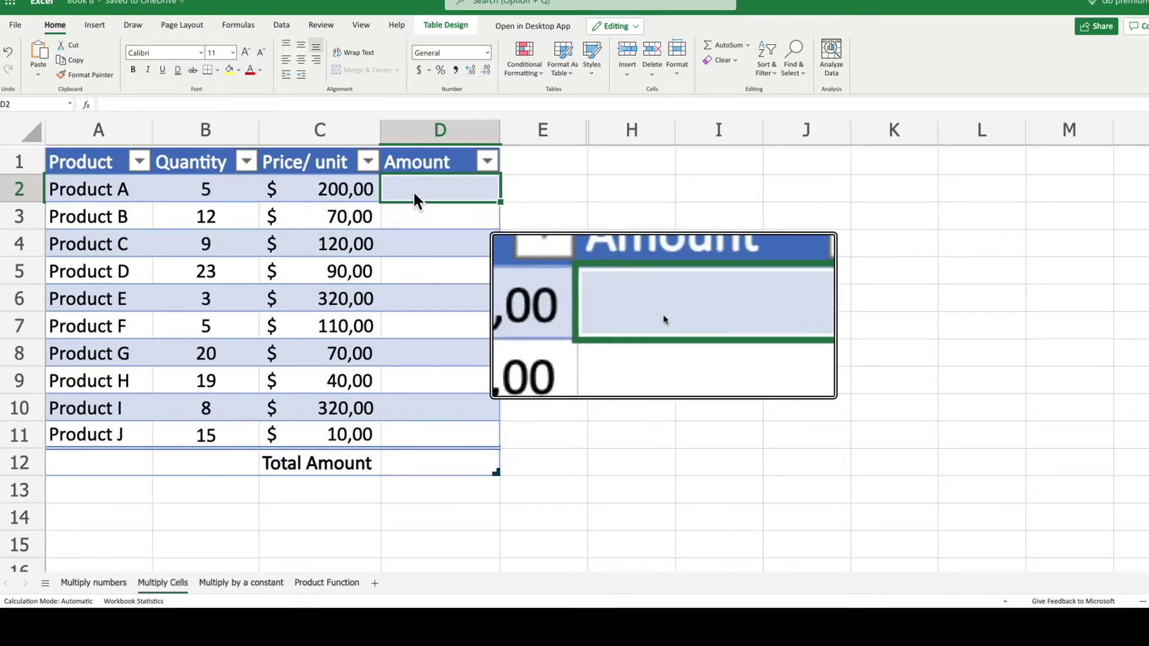
# - Enter =B2*C2 in D2 so every Amount computes Quantity times Price/unit
pyautogui.write('=')
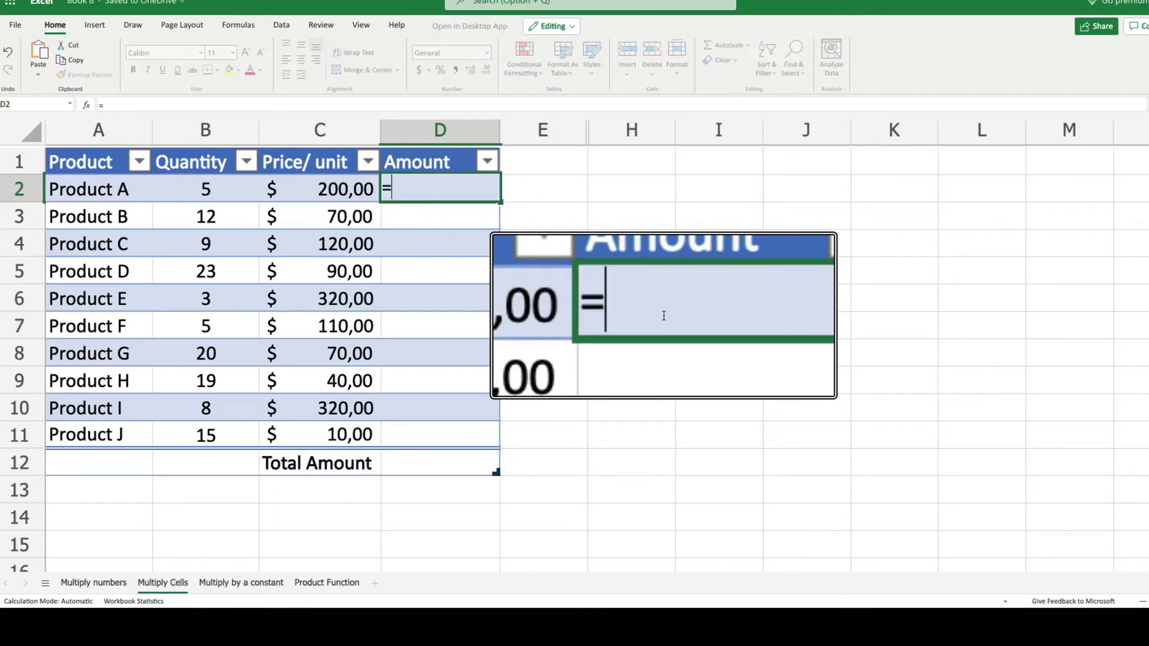
pyautogui.click(182, 190)
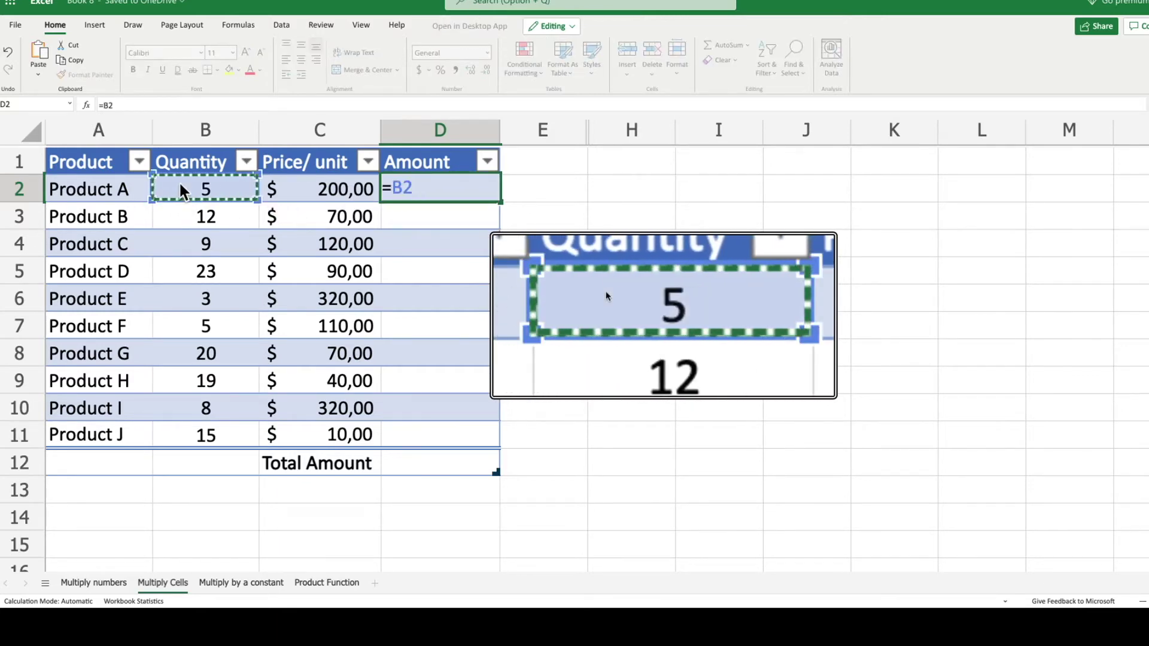
pyautogui.write('*')
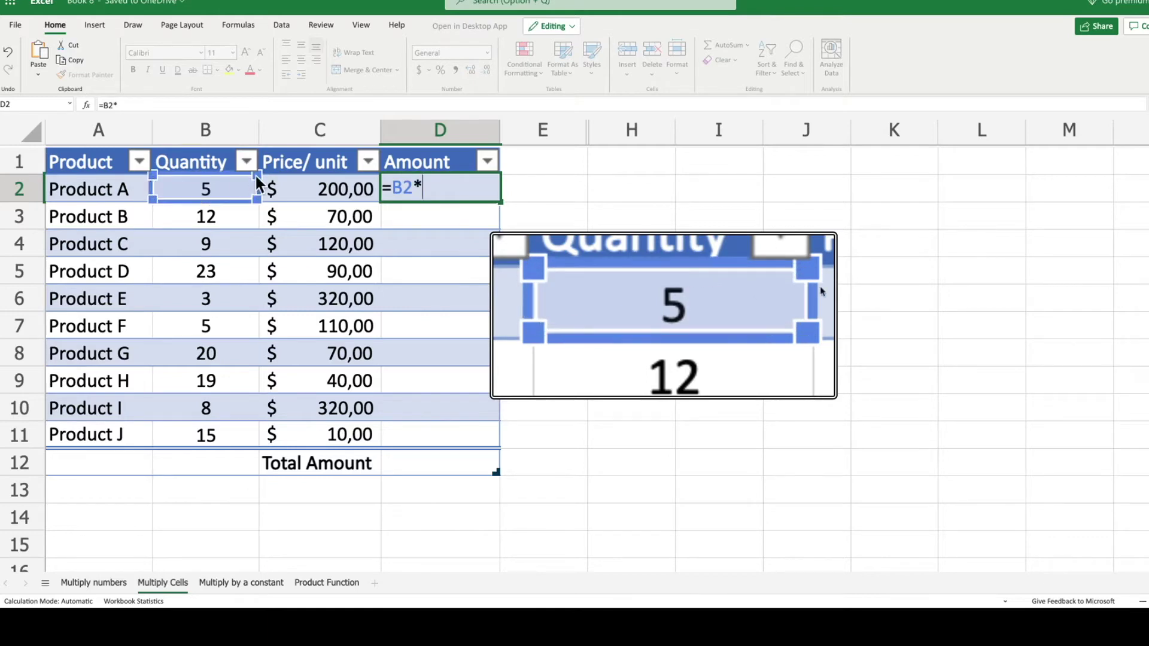
pyautogui.click(339, 189)
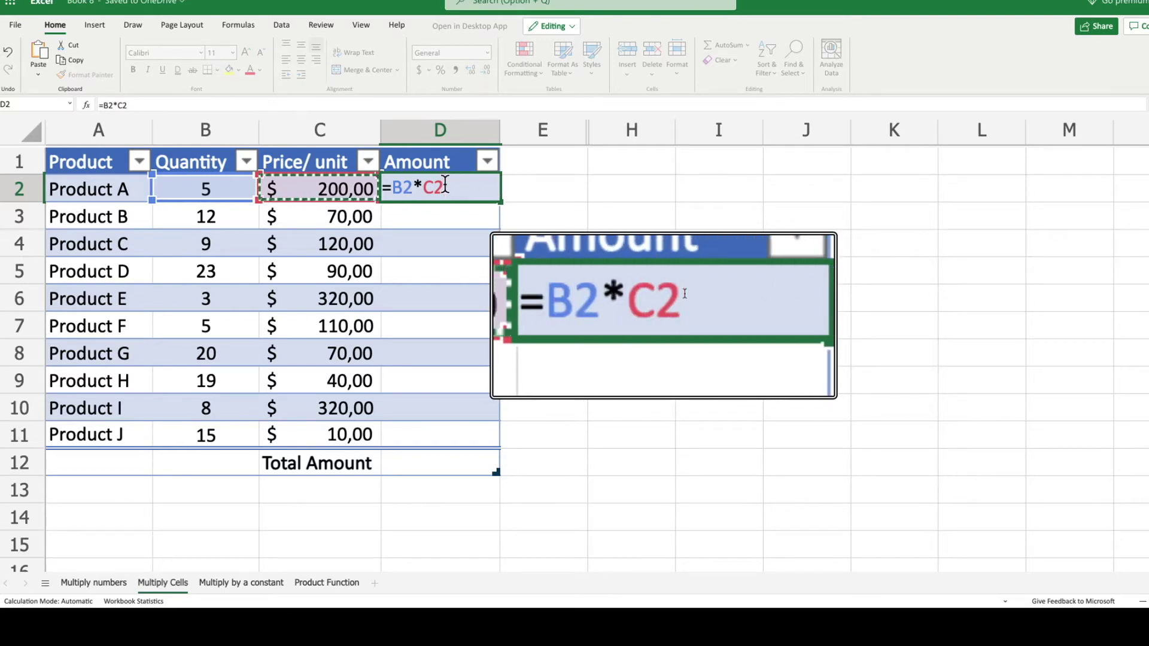
pyautogui.press('Return')
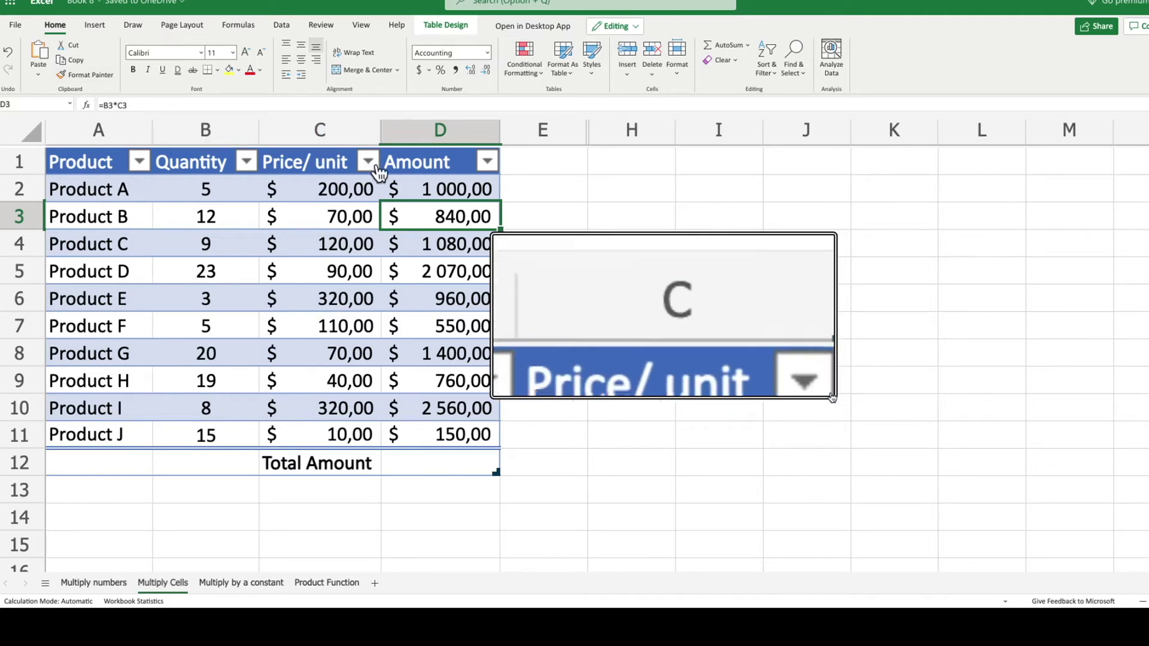
pyautogui.click(414, 187)
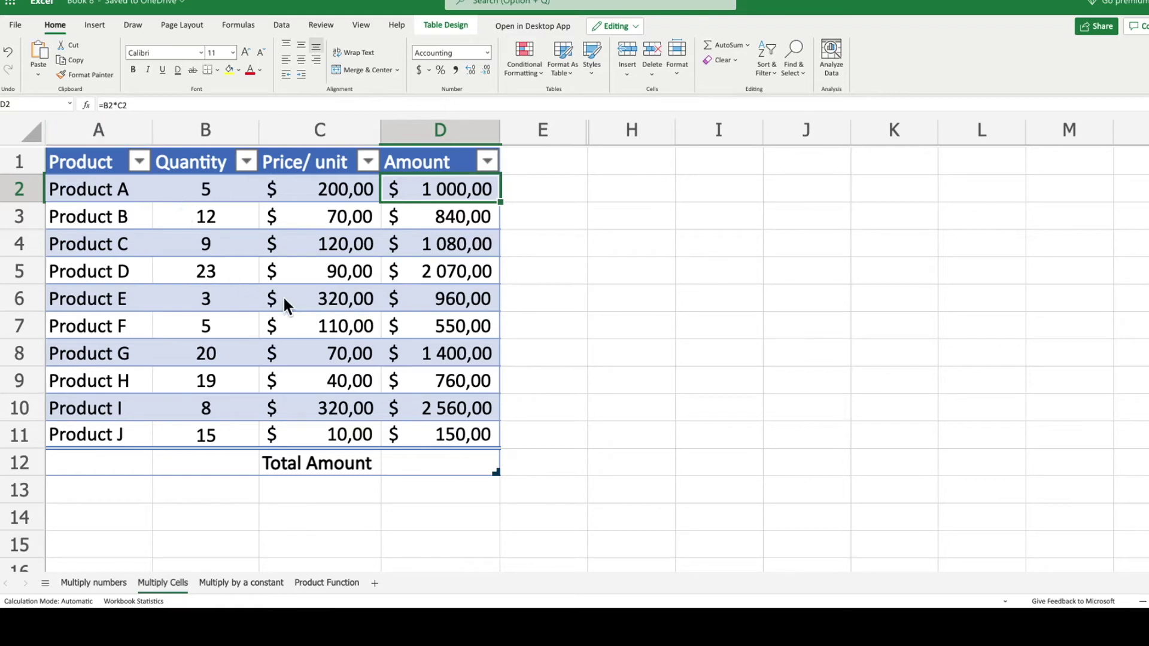
pyautogui.click(439, 467)
# - Total the Amount column in D12 with =SUM(D2:D11), giving $ 11 370,00
pyautogui.write('=su')
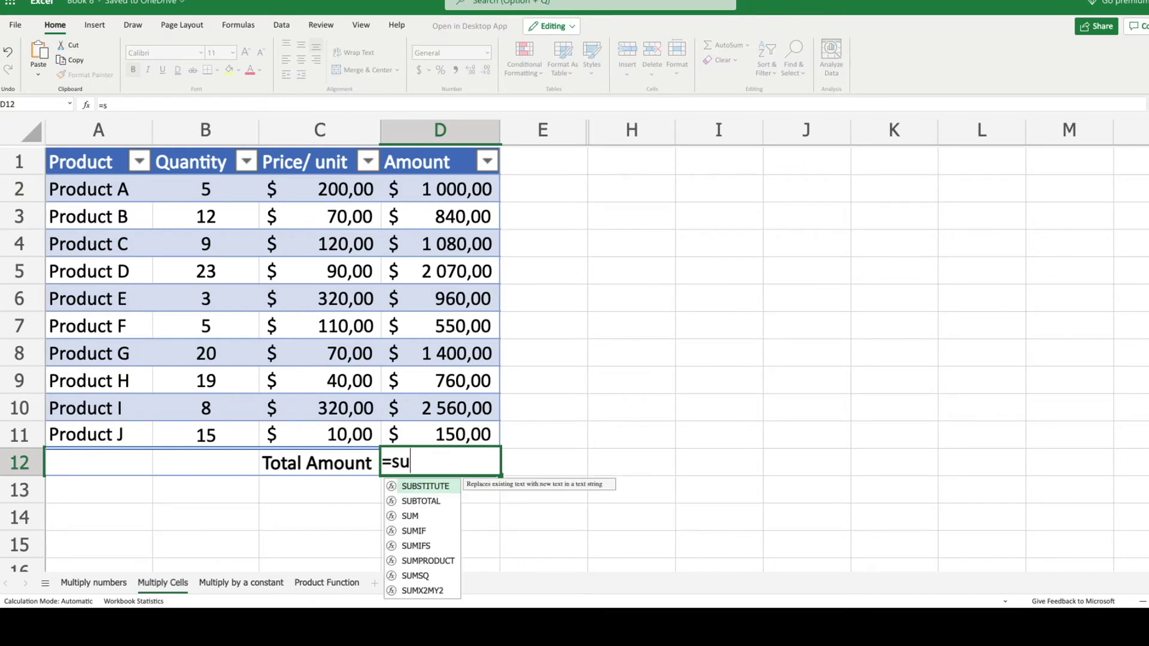
pyautogui.write('m(')
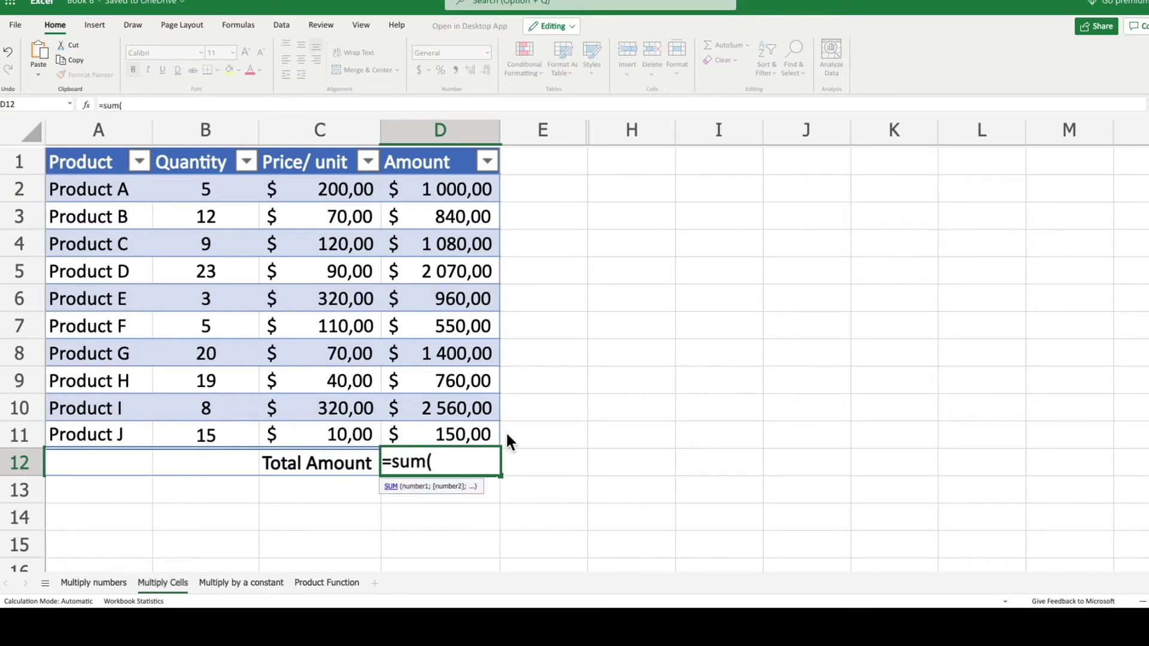
pyautogui.moveTo(449, 432); pyautogui.dragTo(436, 191)
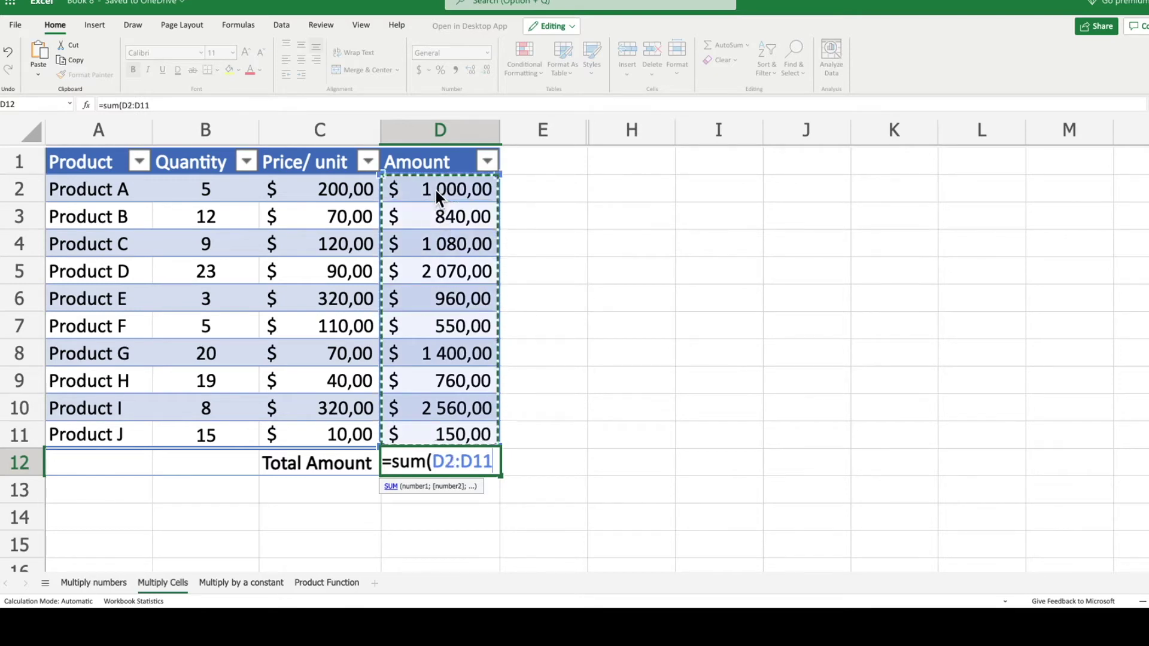
pyautogui.write(')')
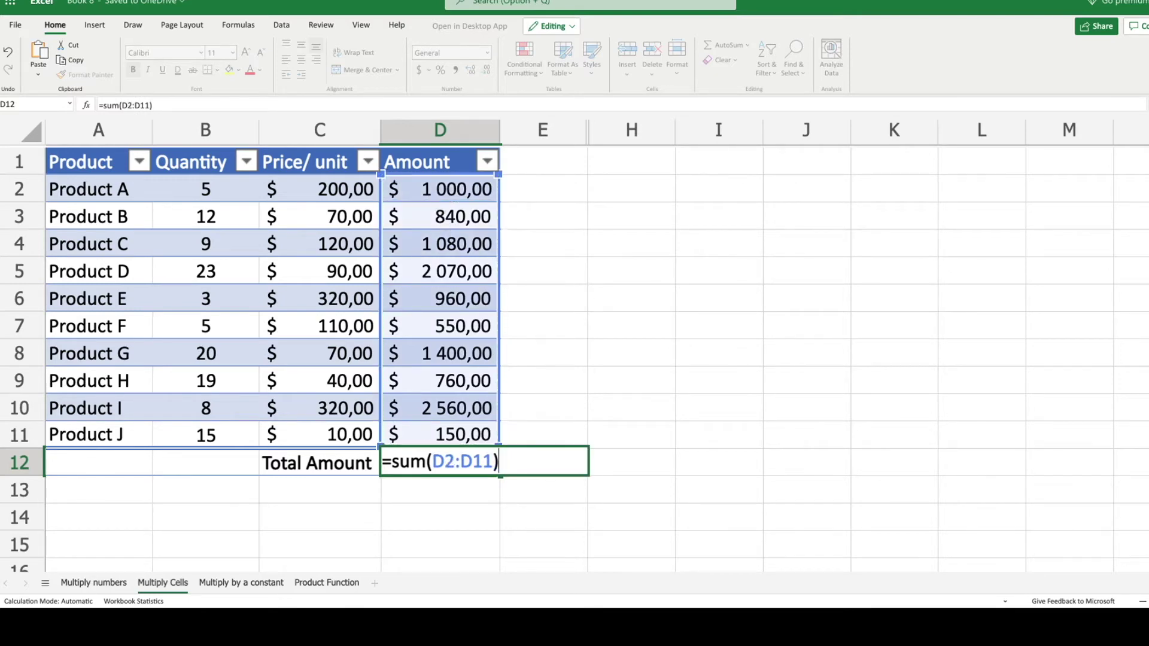
pyautogui.press('Return')
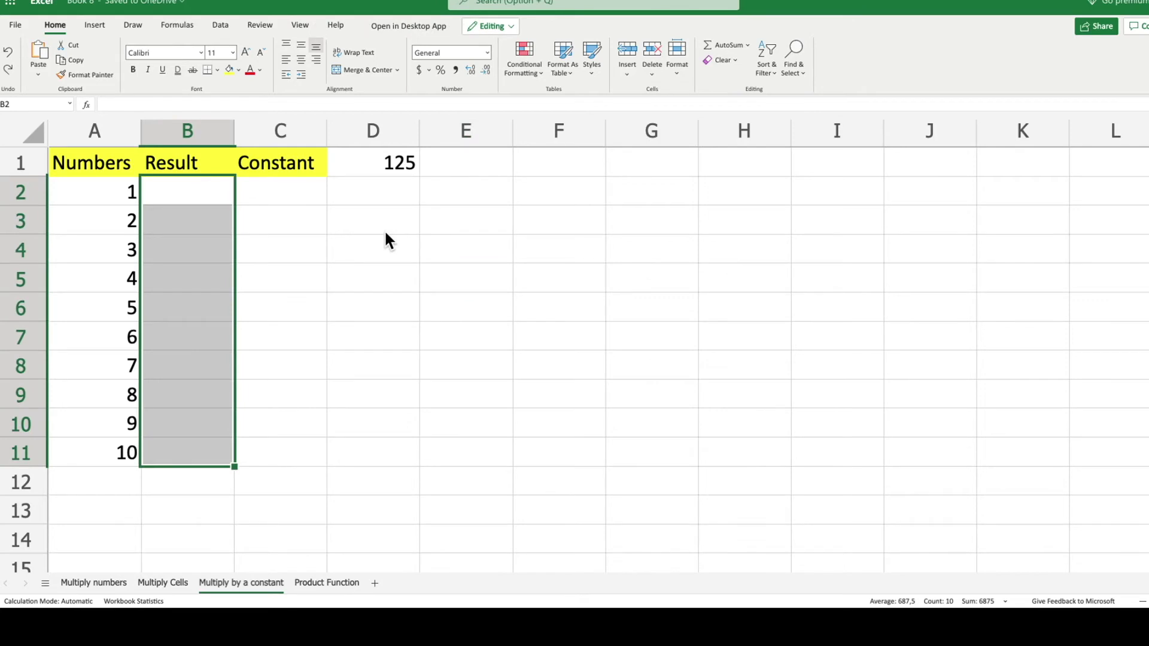
# - In B2 enter =A2*$D$1, multiplying 1 by the fixed constant 125 in D1
pyautogui.click(304, 223)
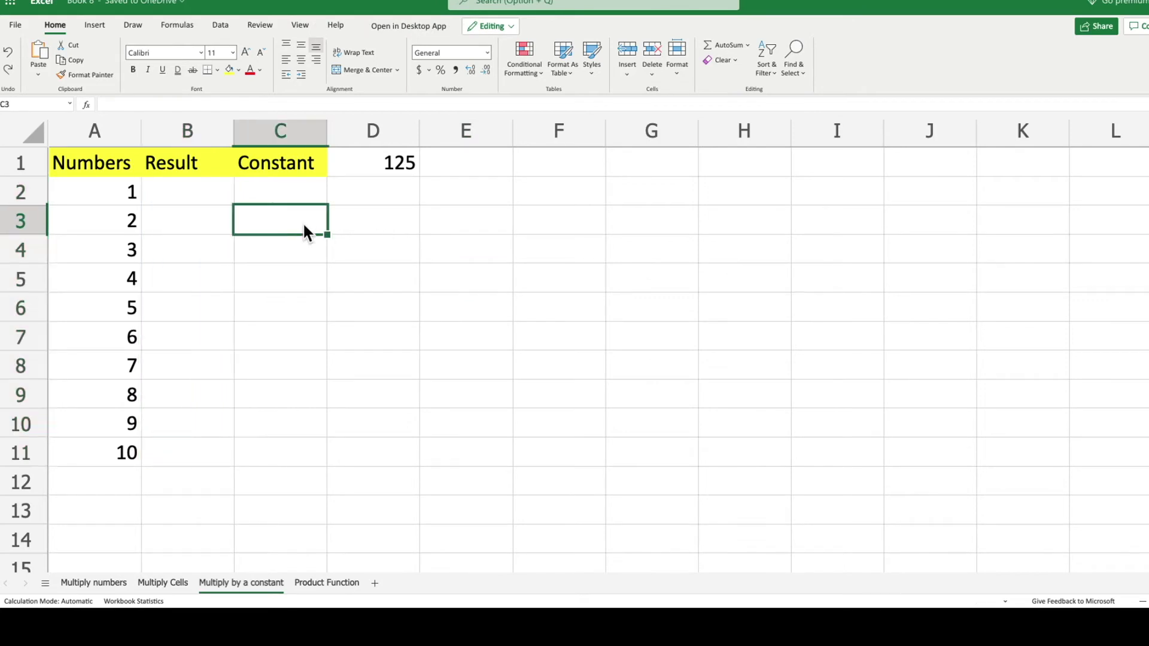
pyautogui.click(192, 194)
pyautogui.write('=')
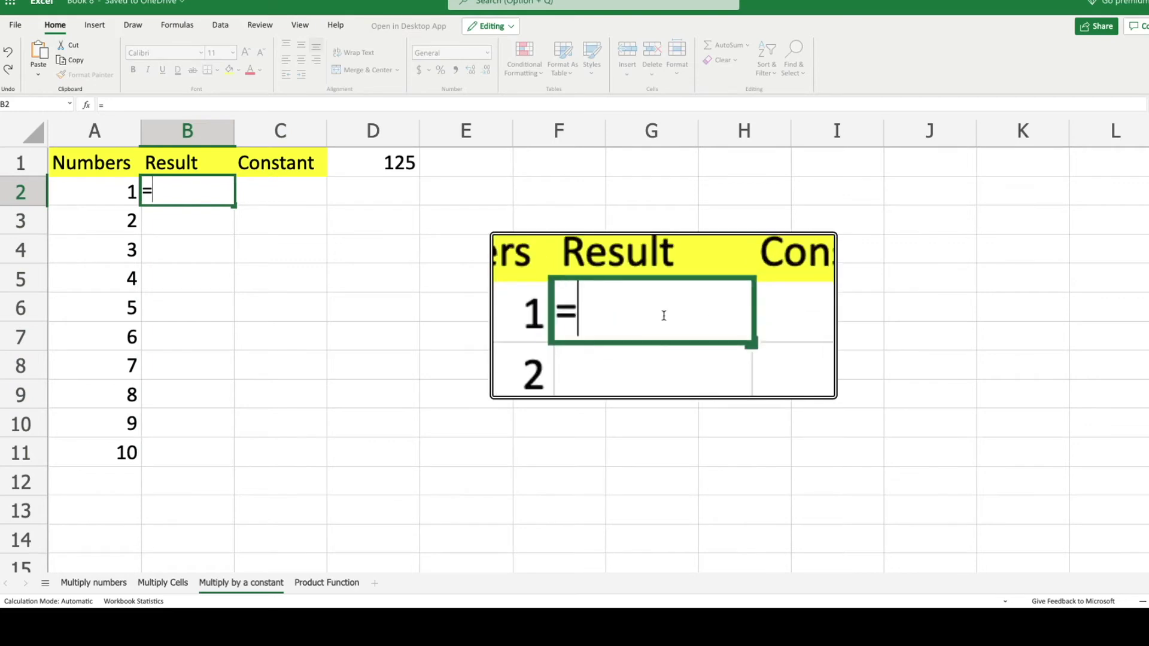
pyautogui.click(126, 197)
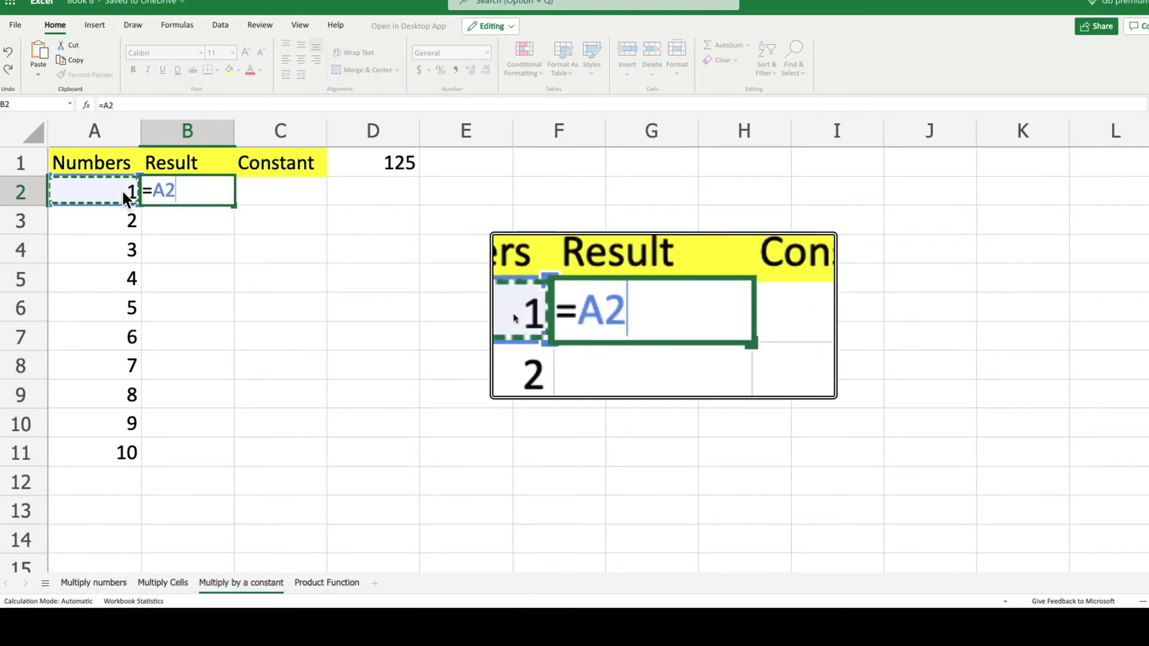
pyautogui.write('*')
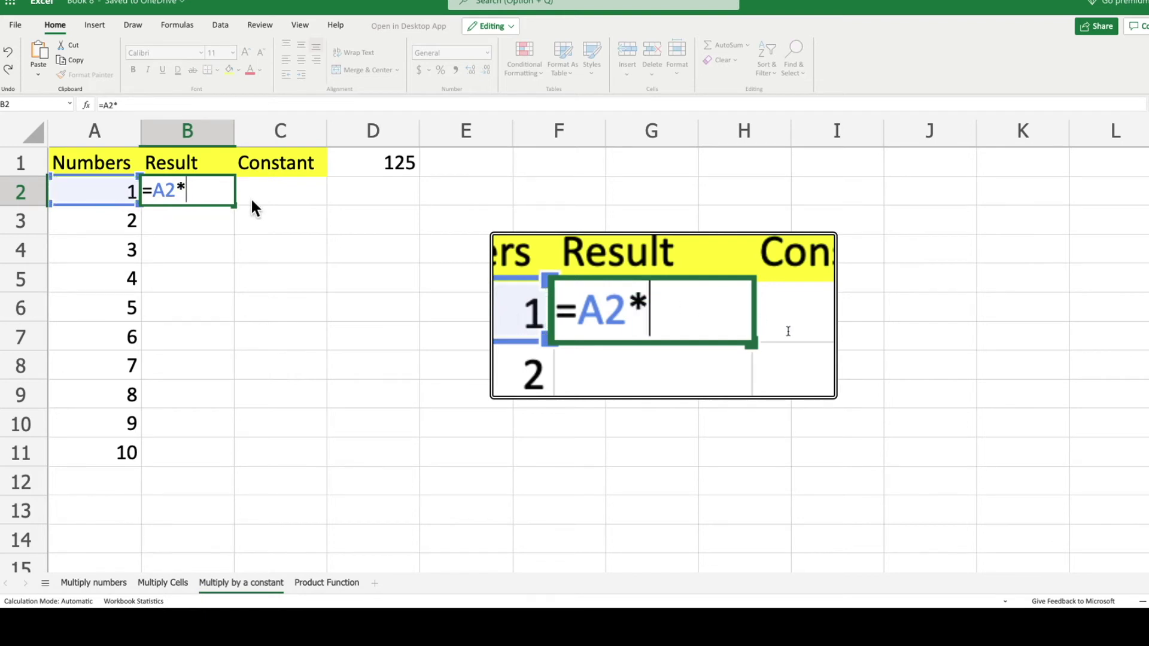
pyautogui.click(381, 161)
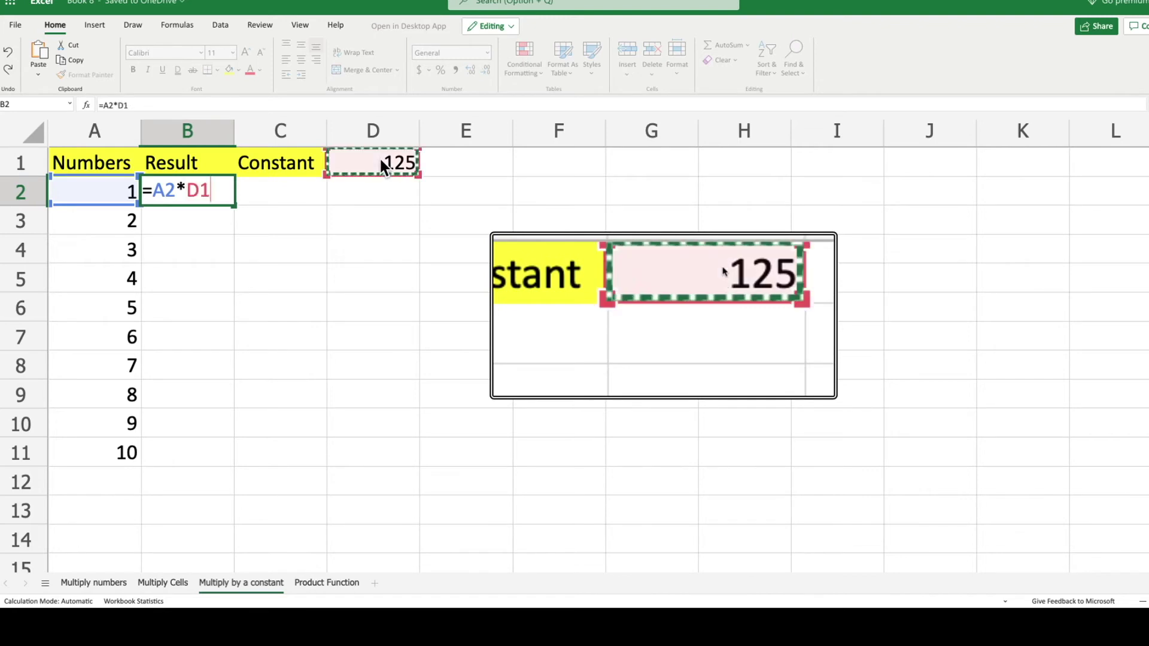
pyautogui.click(122, 105)
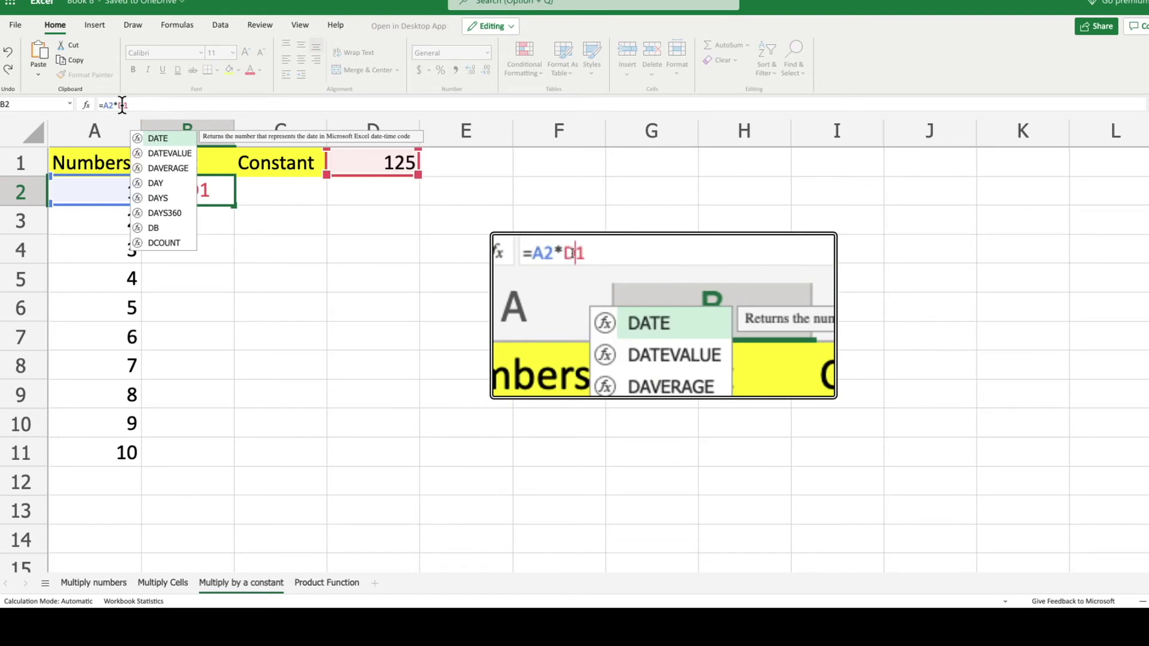
pyautogui.write('$D')
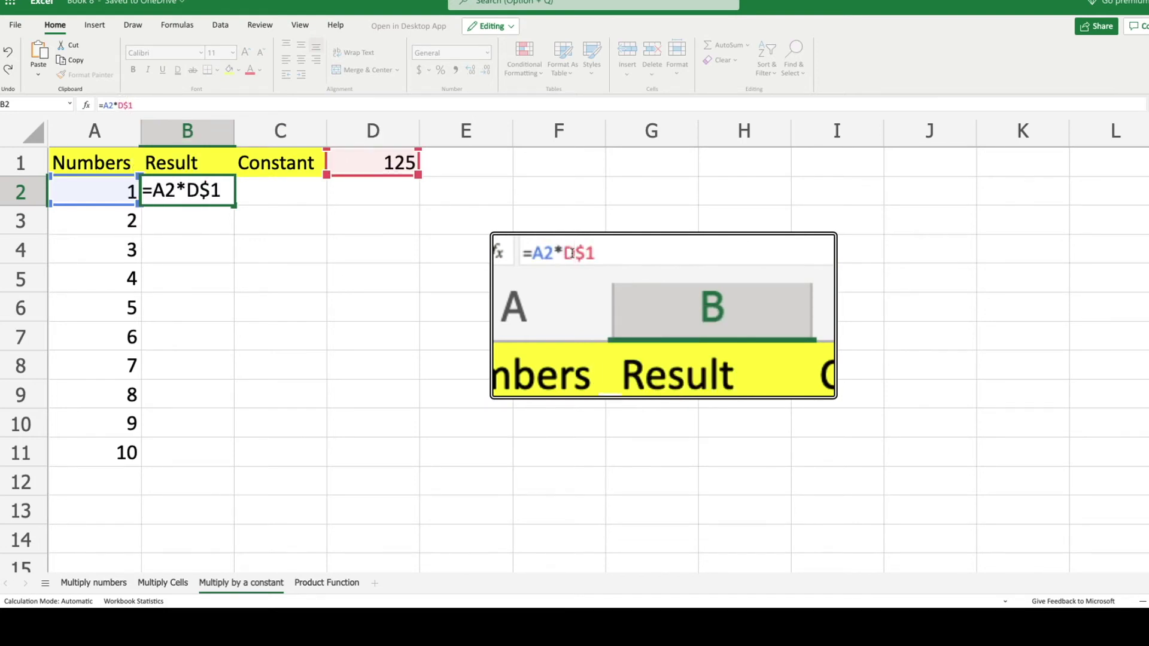
pyautogui.write('$')
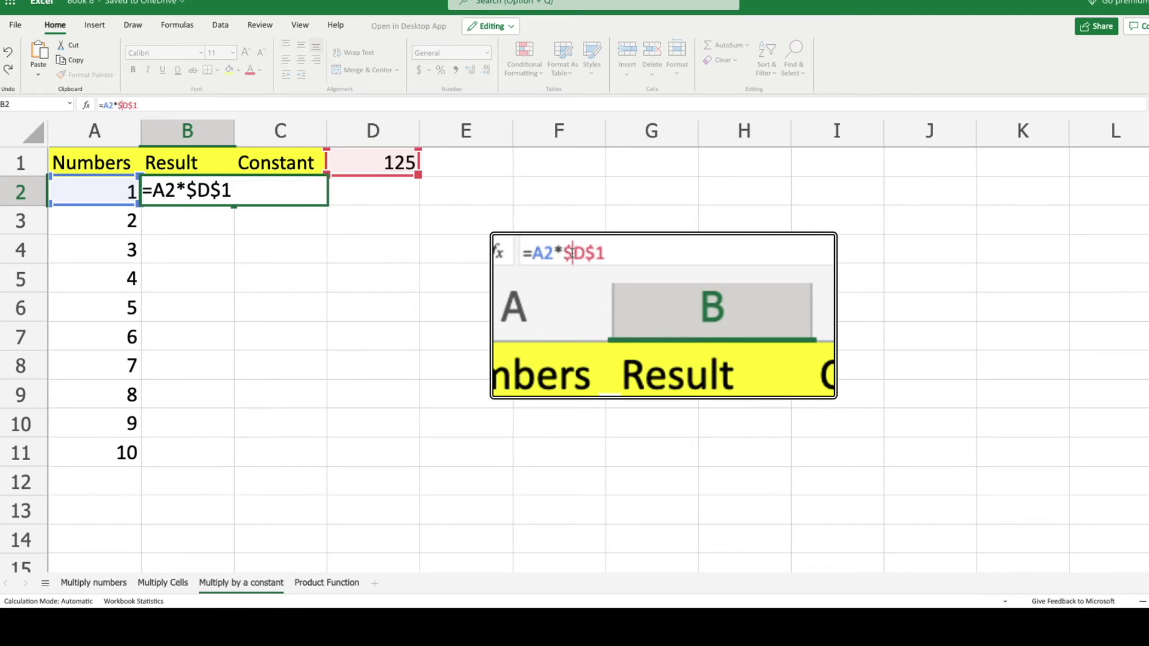
pyautogui.press('Return')
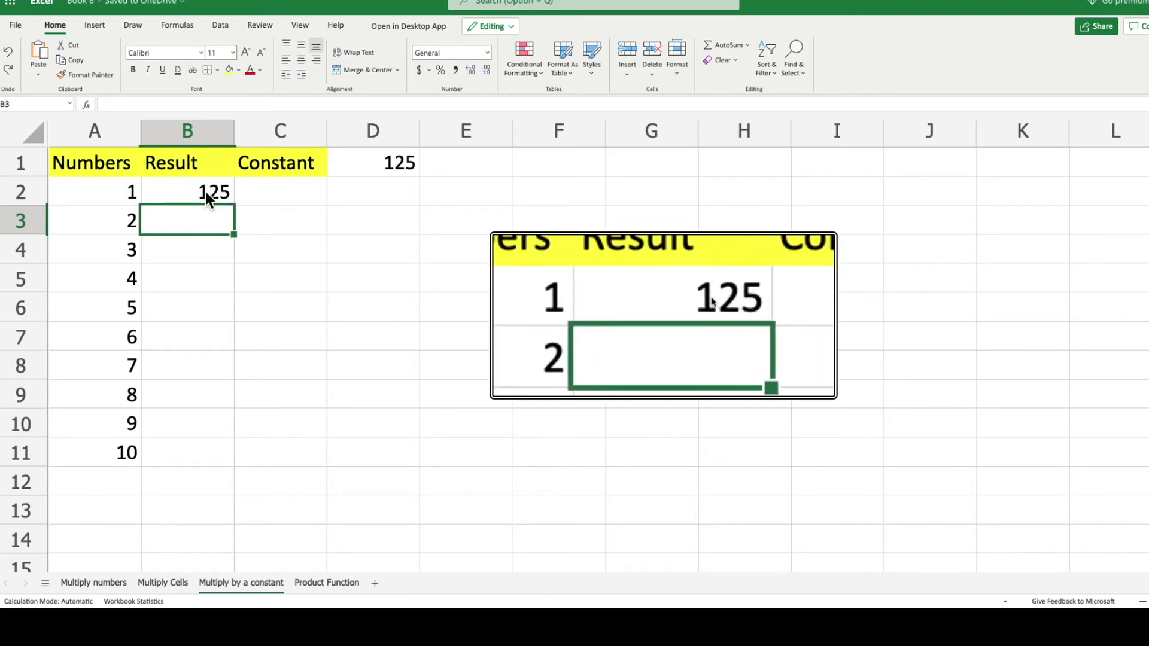
pyautogui.click(206, 192)
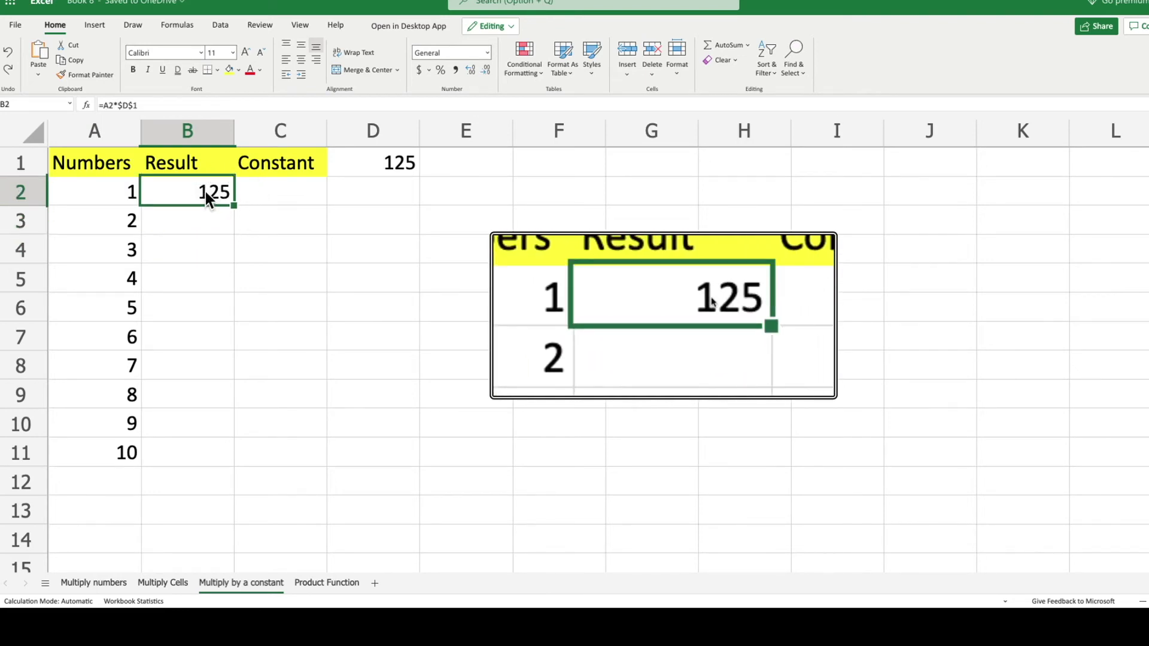
# - Fill the B2 formula down to B11 and check the copied formulas in B3 onward
pyautogui.doubleClick(233, 205)
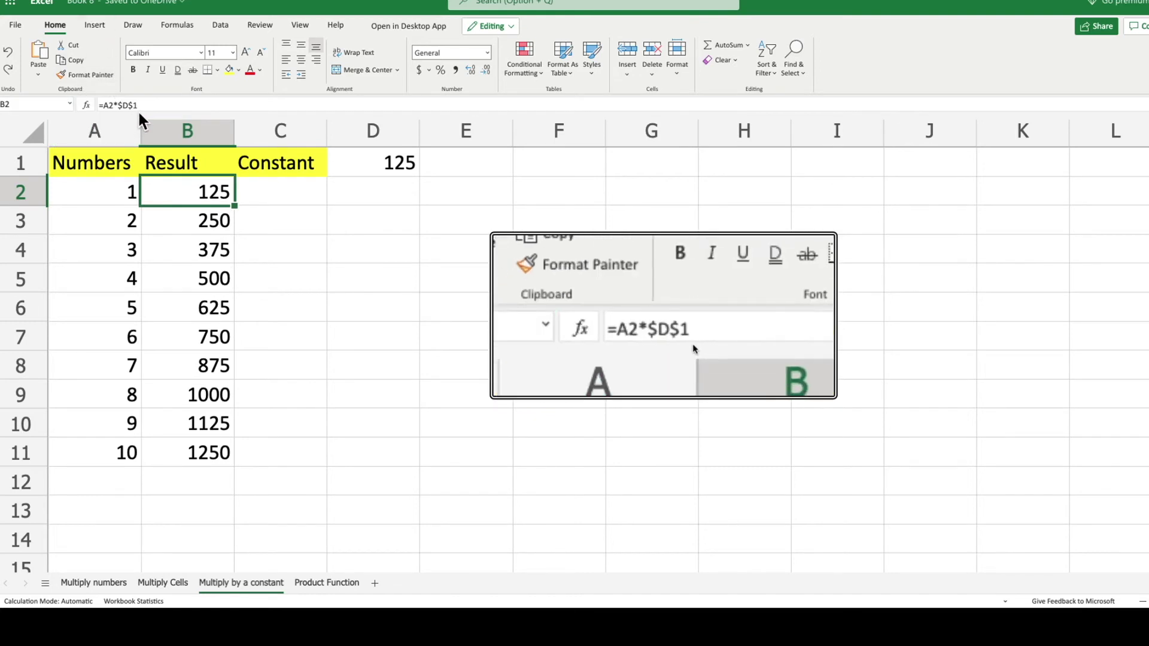
pyautogui.press('Down')
pyautogui.press('Down')
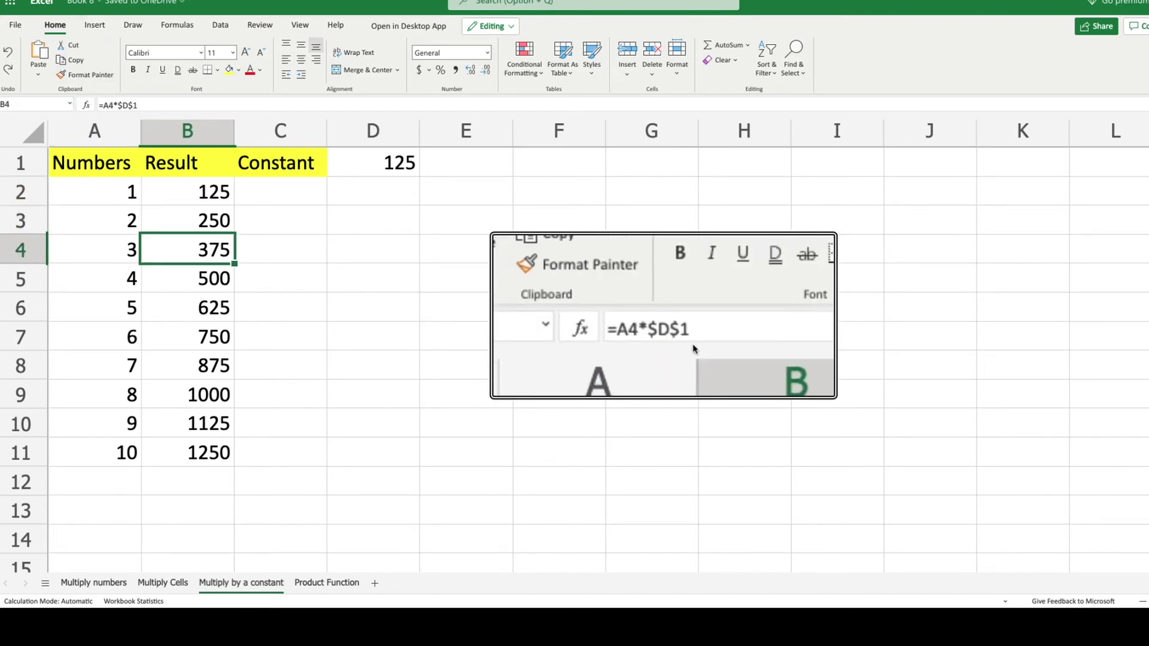
pyautogui.press('Down')
pyautogui.press('Down')
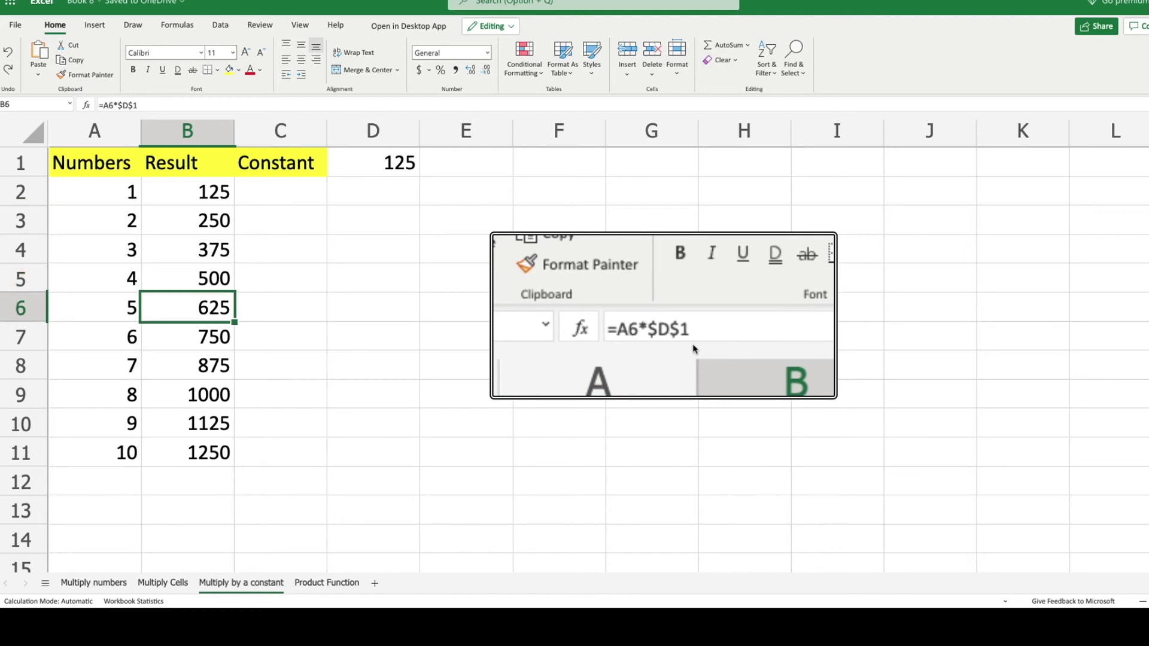
pyautogui.press('Down')
pyautogui.press('Down')
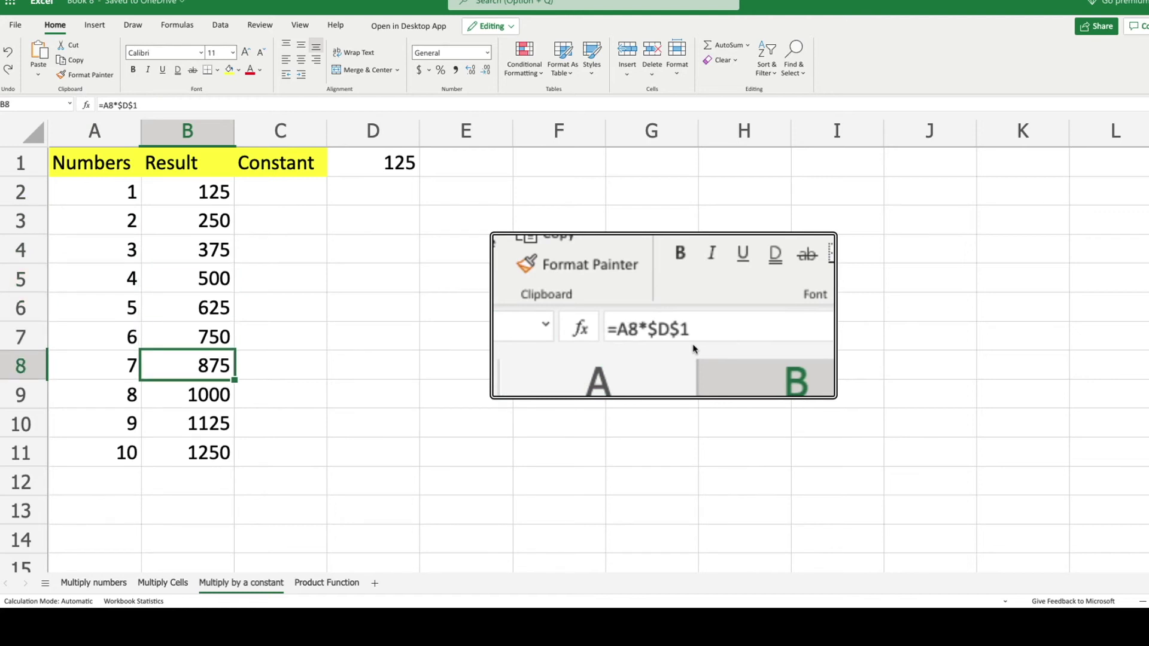
pyautogui.press('Down')
pyautogui.press('Down')
pyautogui.press('Down')
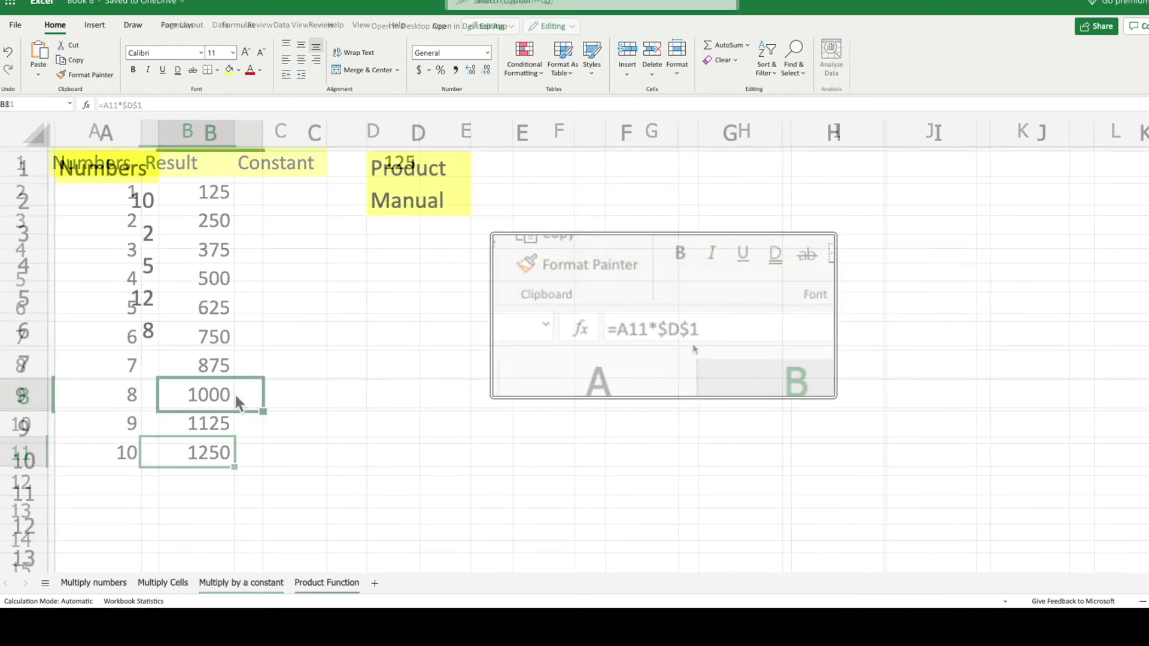
# - Enter 5 in B8 and 30 in C10 on the Product Function sheet
pyautogui.write('5')
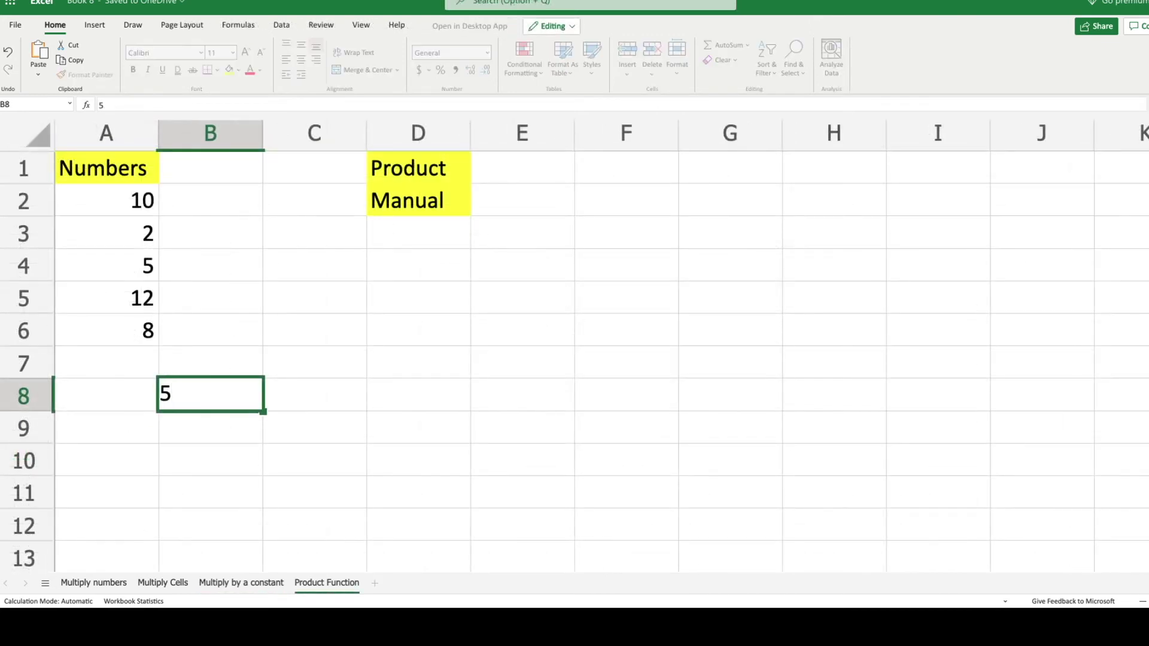
pyautogui.press('Return')
pyautogui.click(296, 462)
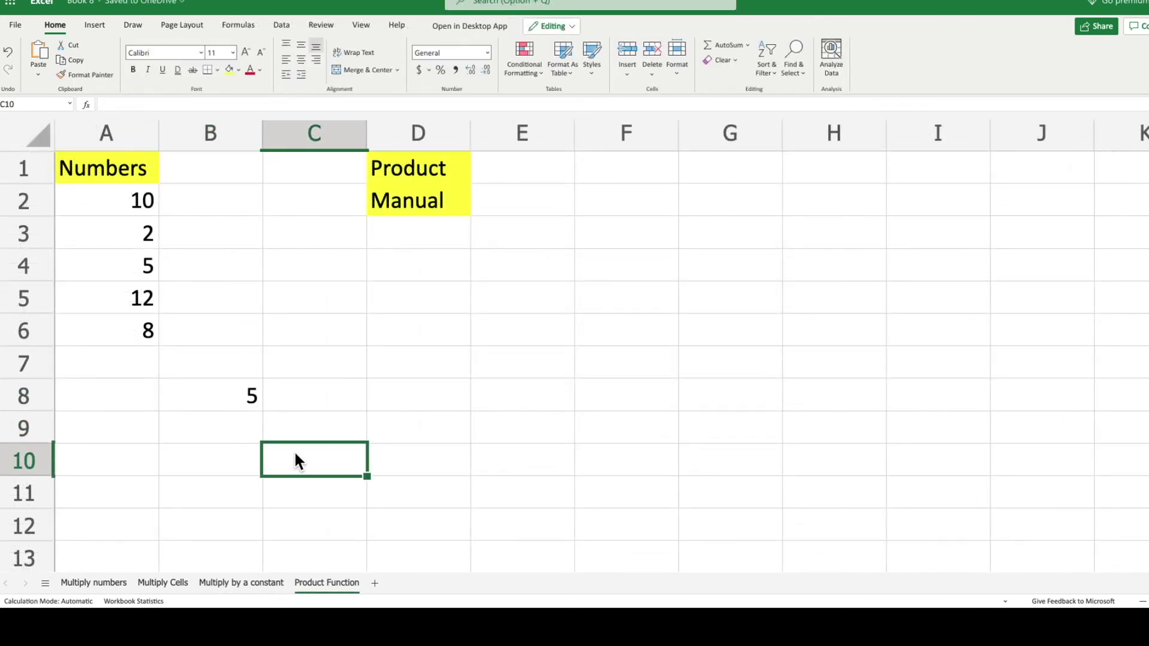
pyautogui.write('30')
pyautogui.press('Return')
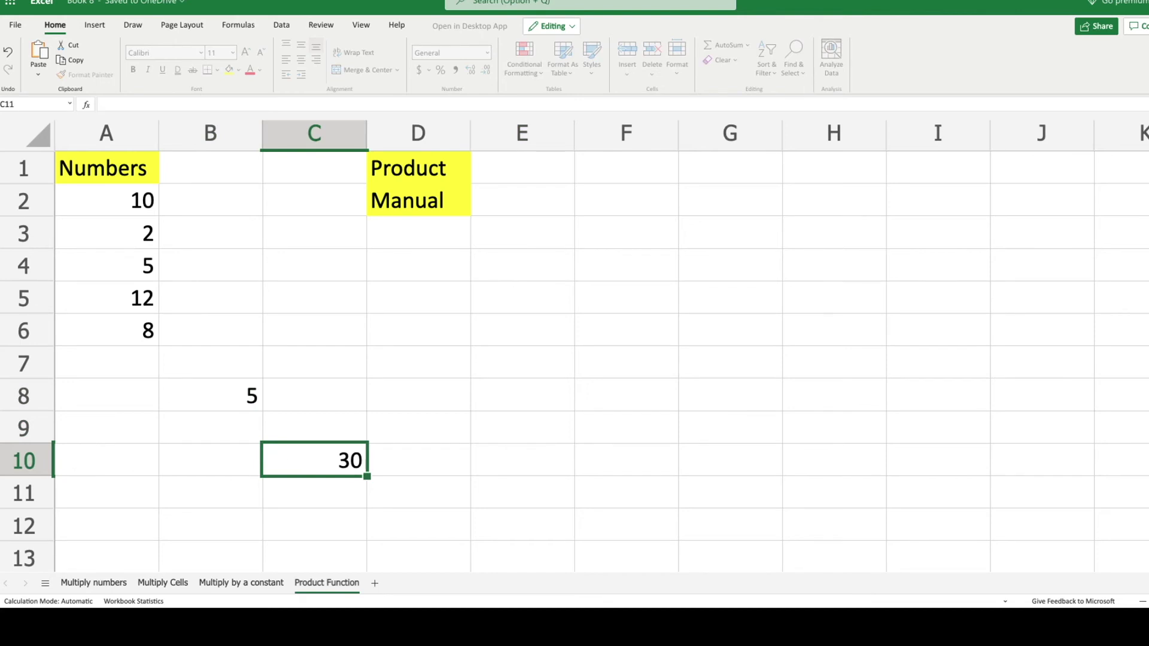
pyautogui.click(486, 209)
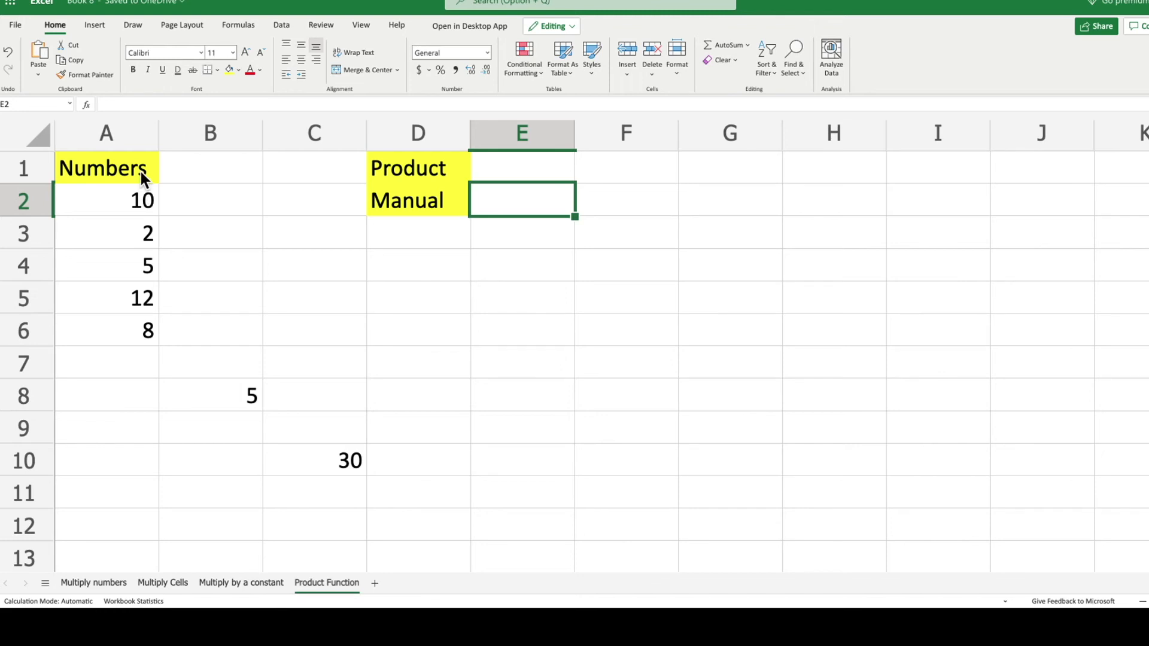
# - In E2 enter =A2*A3*A4*A5*A6*B8*C10, giving 1440000
pyautogui.write('=')
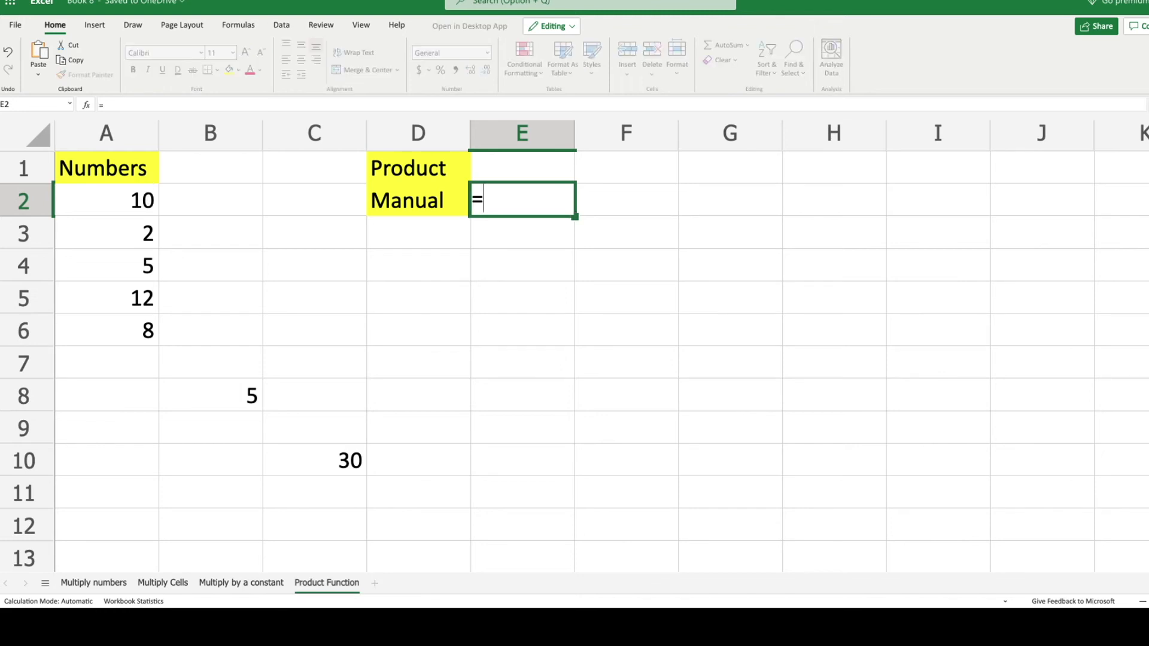
pyautogui.click(143, 200)
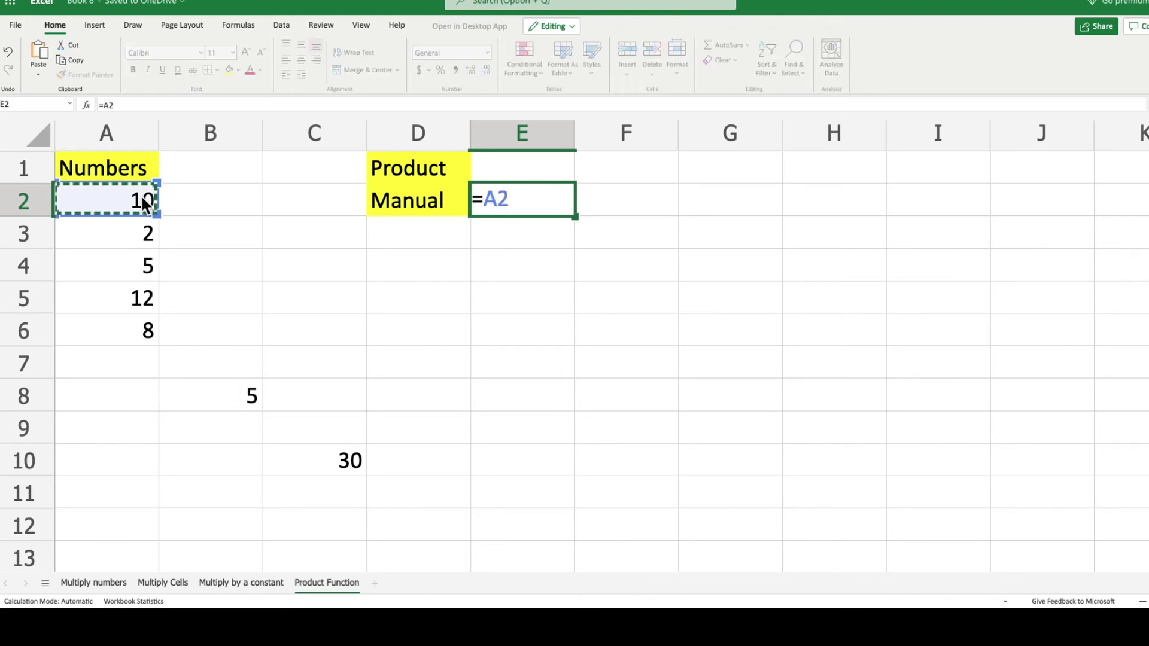
pyautogui.write('*')
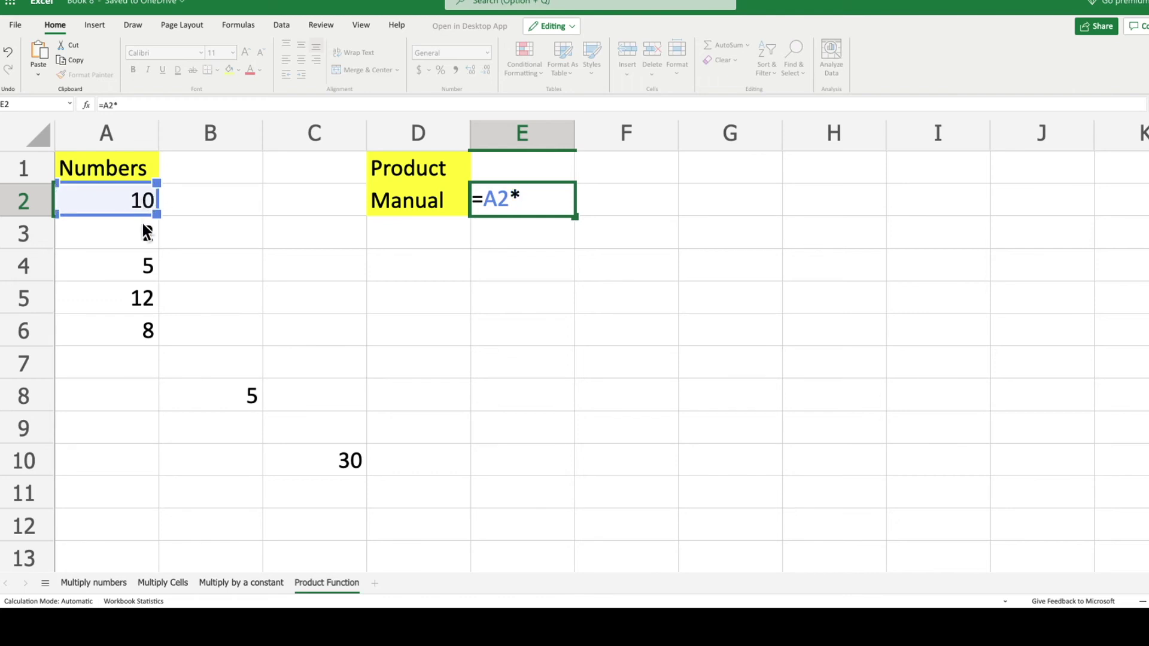
pyautogui.click(145, 232)
pyautogui.write('*')
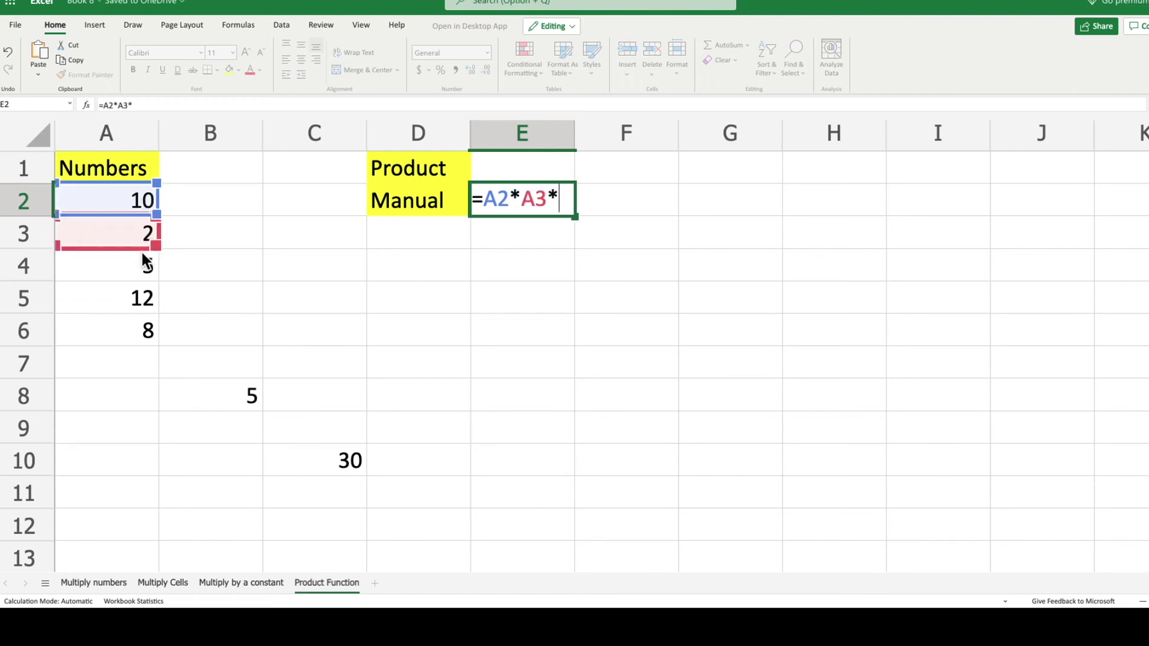
pyautogui.click(145, 268)
pyautogui.write('*')
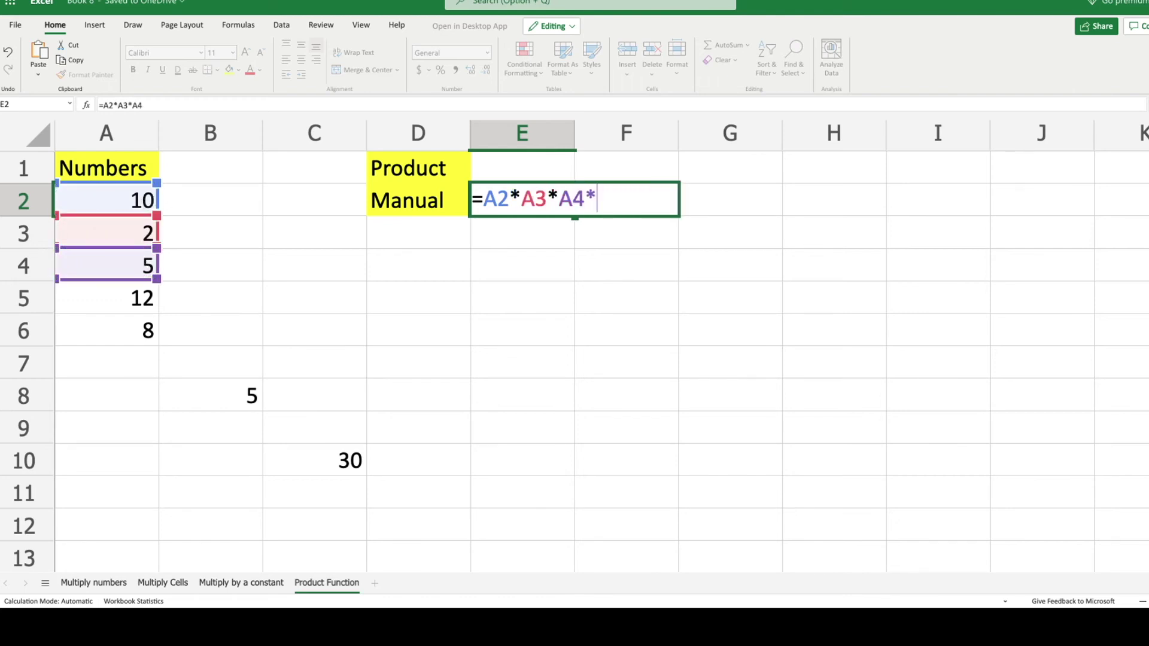
pyautogui.click(142, 305)
pyautogui.write('*')
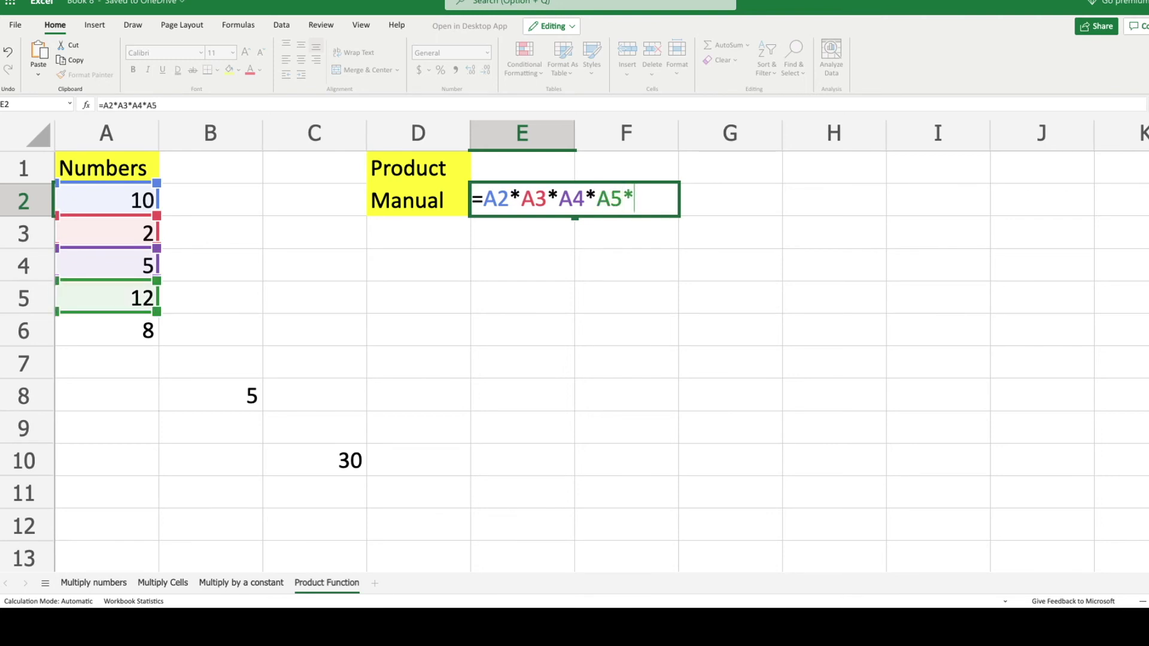
pyautogui.click(143, 336)
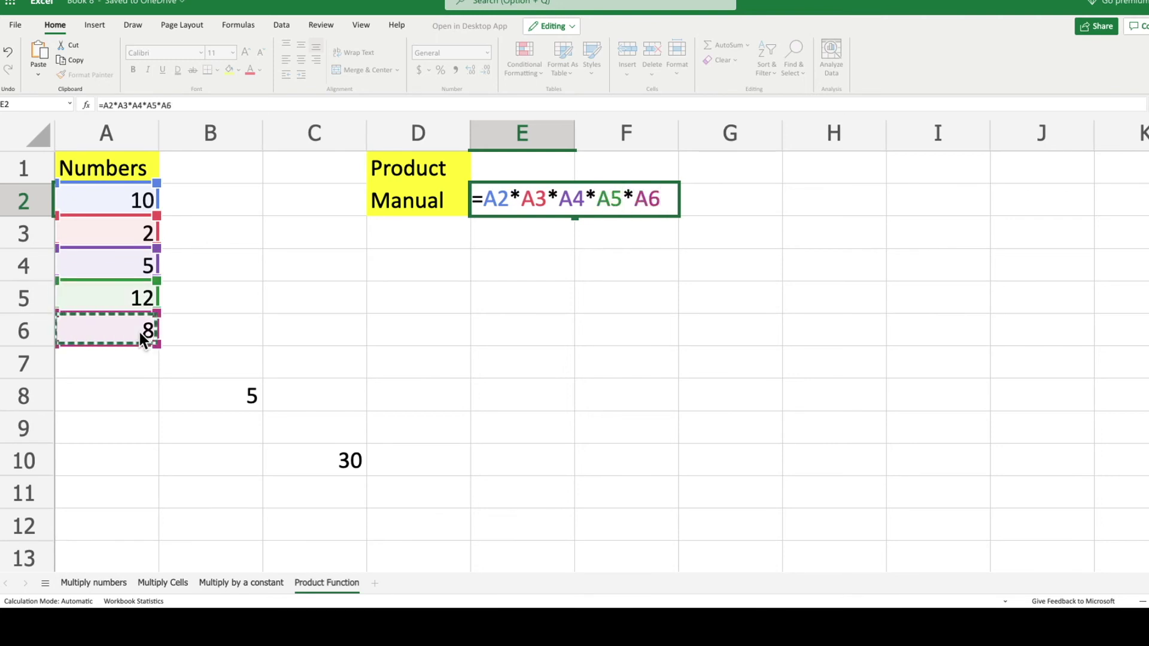
pyautogui.write('*')
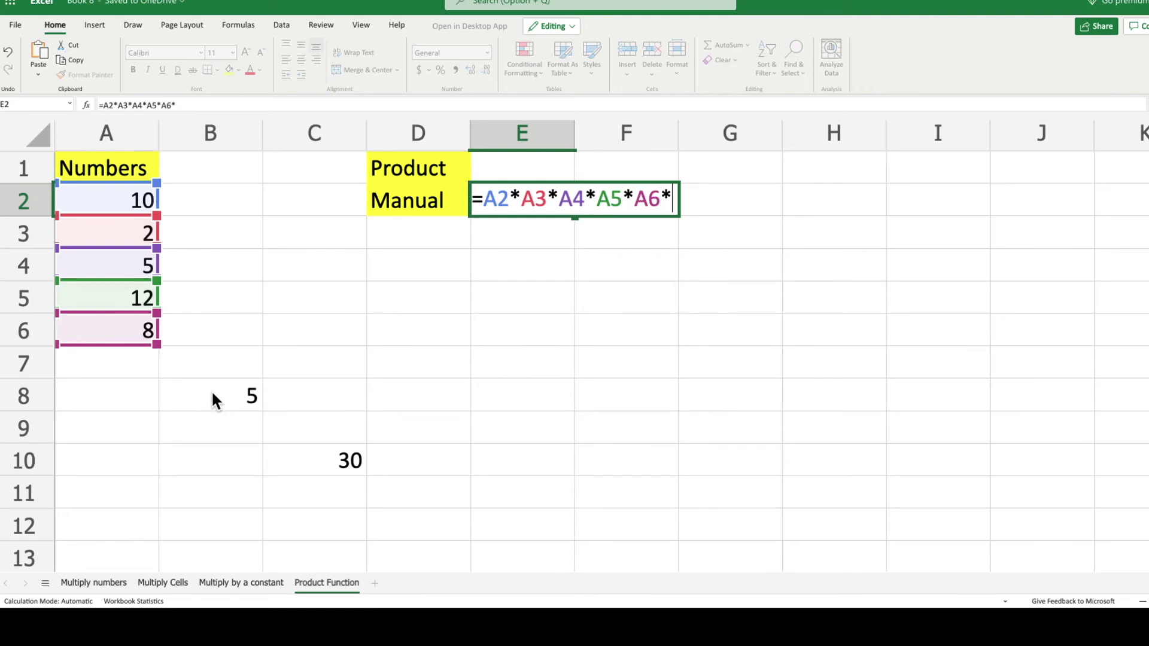
pyautogui.click(217, 398)
pyautogui.write('*')
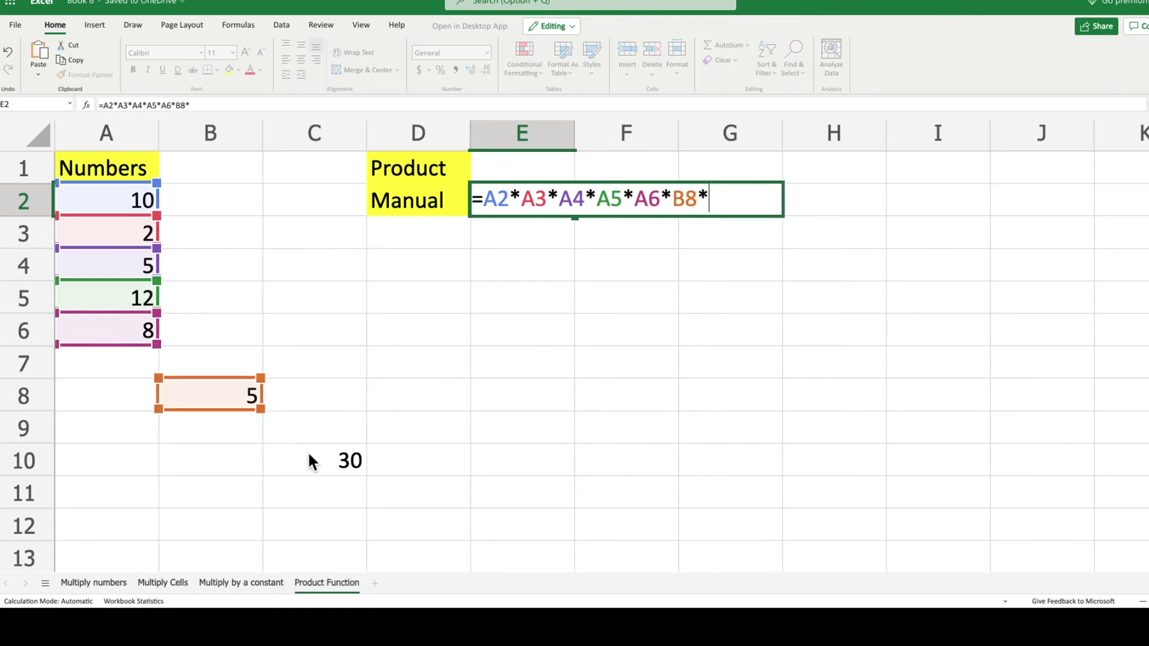
pyautogui.click(310, 462)
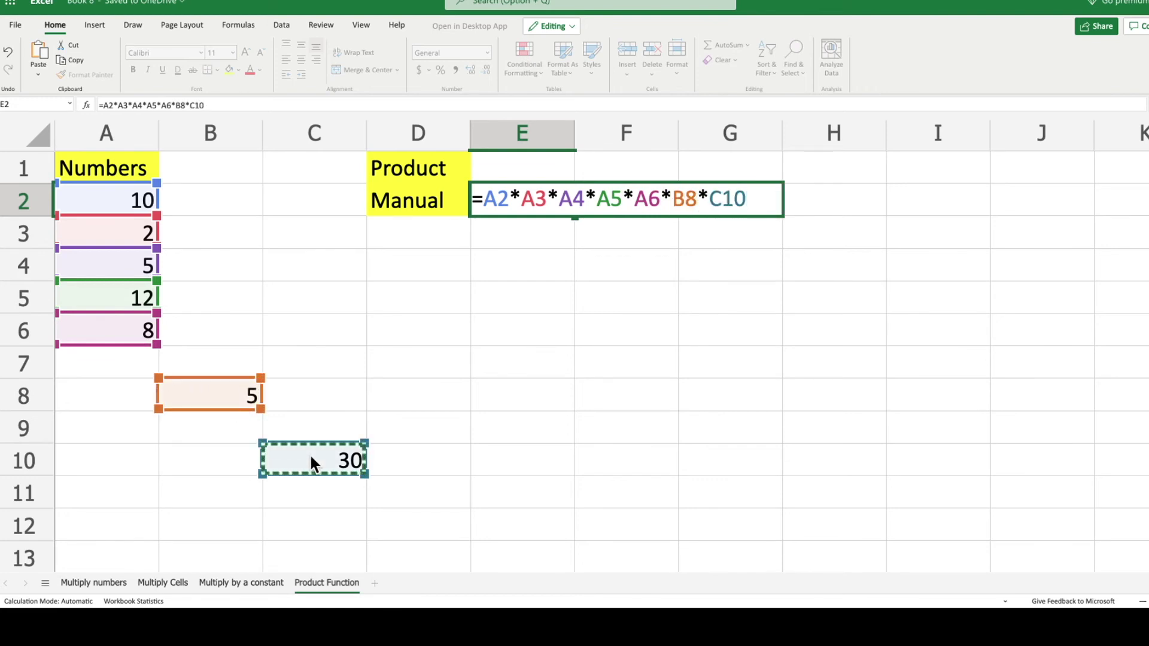
pyautogui.press('Return')
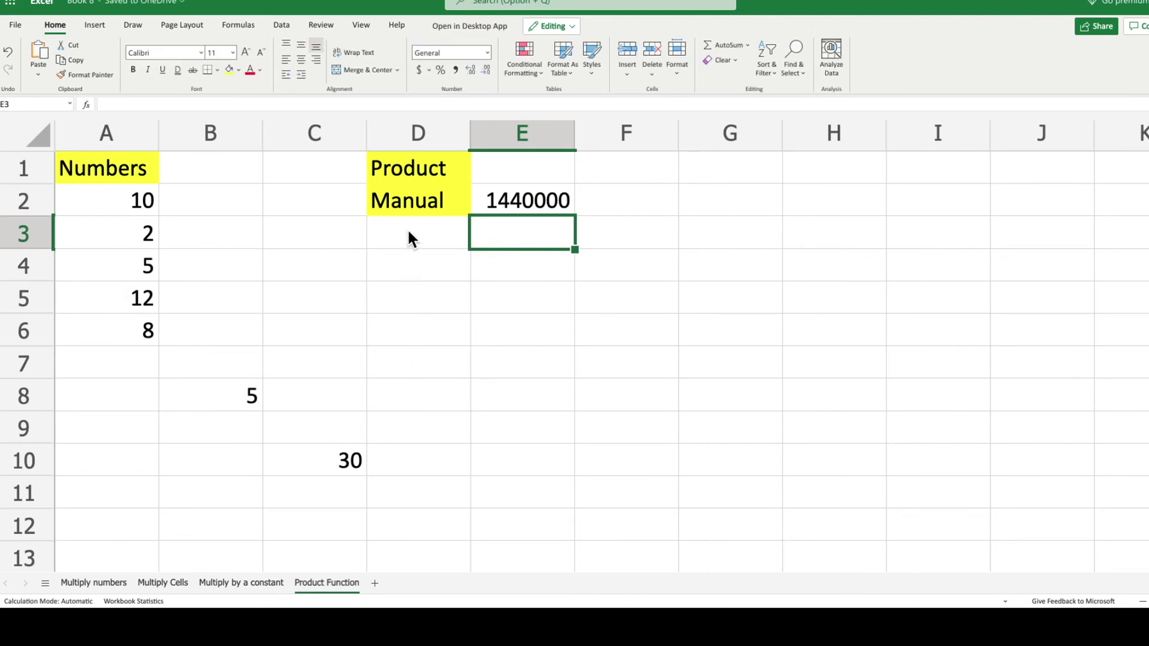
pyautogui.click(501, 204)
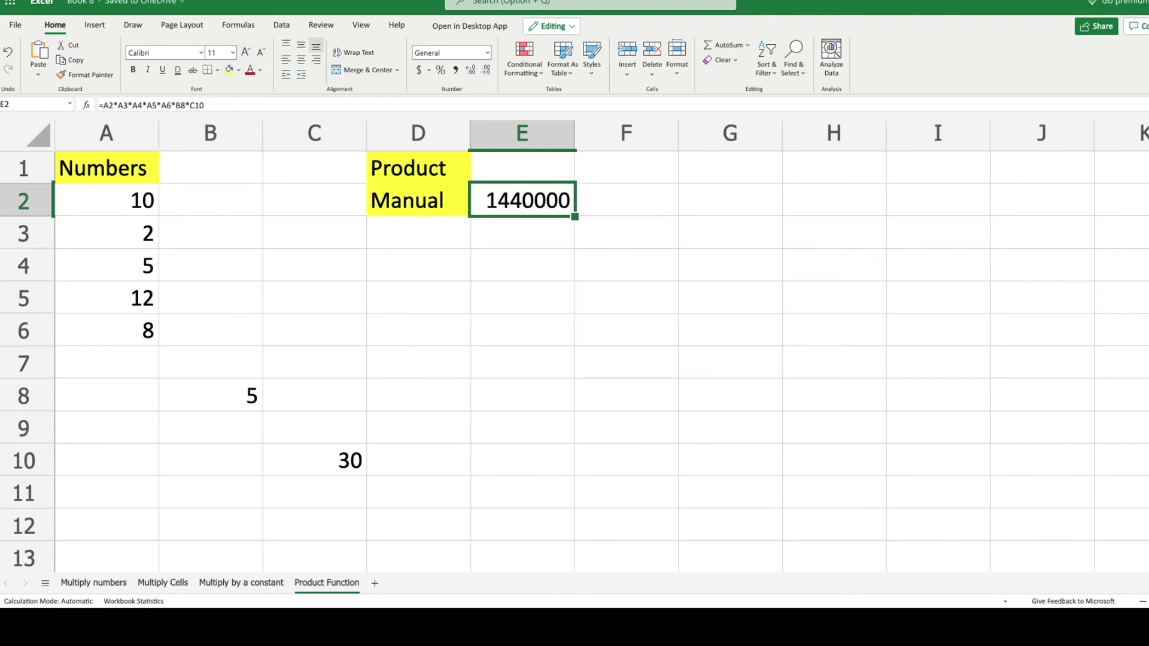
pyautogui.click(495, 169)
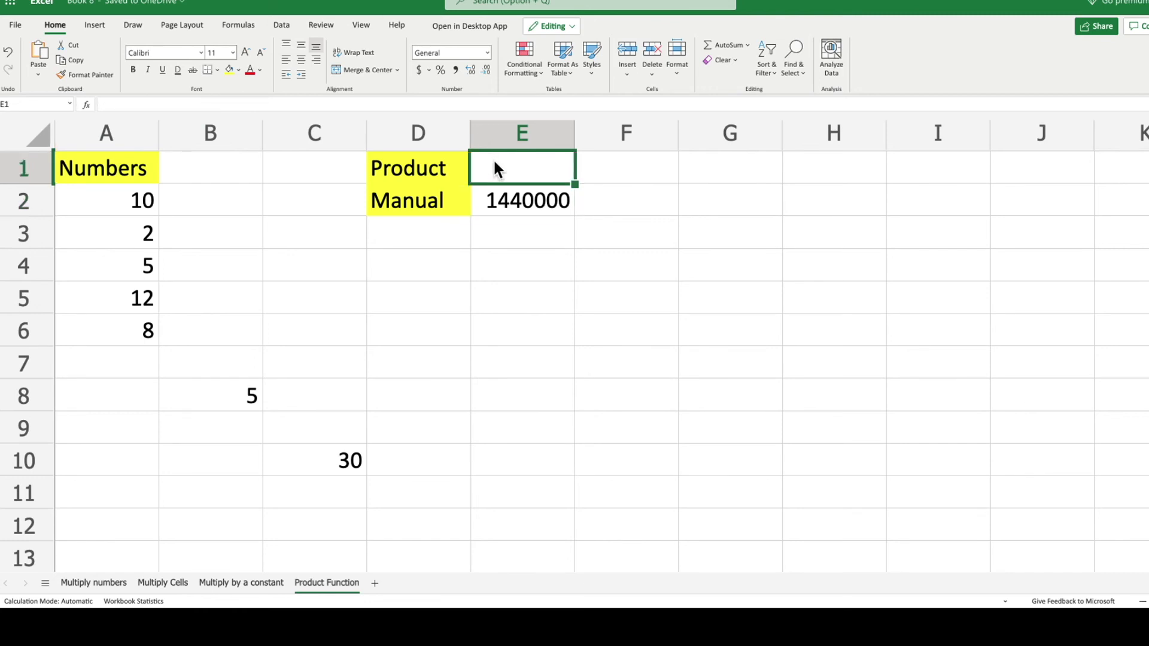
# - In E1 enter =product(A2:A6;B8;C10), matching the Manual result of 1440000
pyautogui.write('=p')
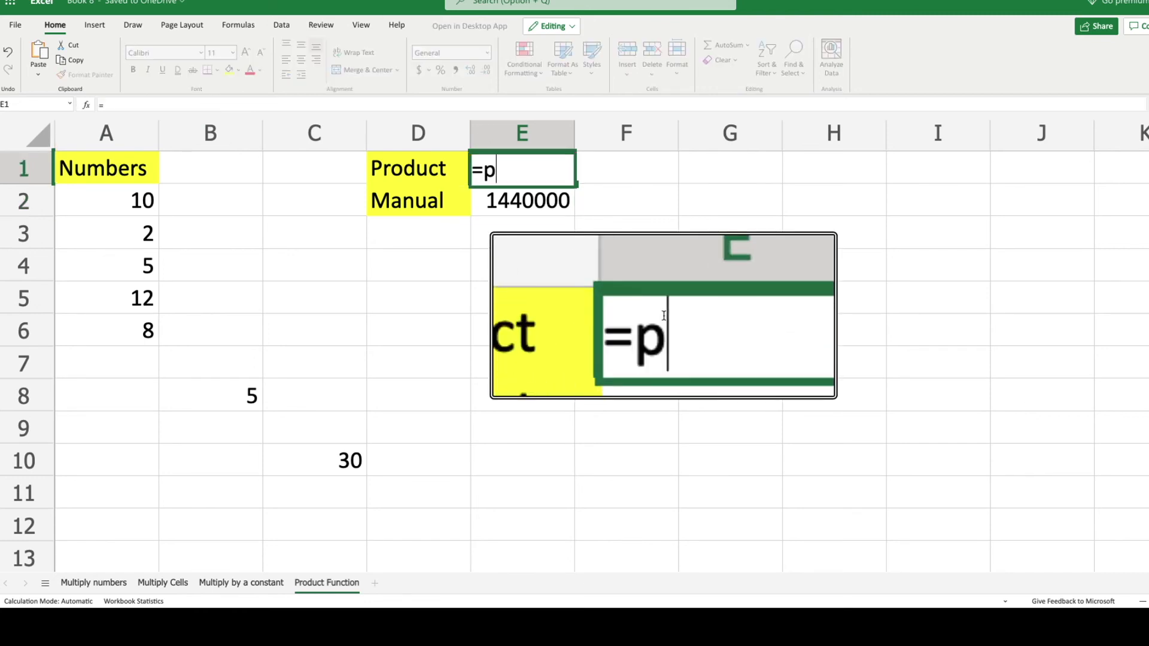
pyautogui.write('rodu')
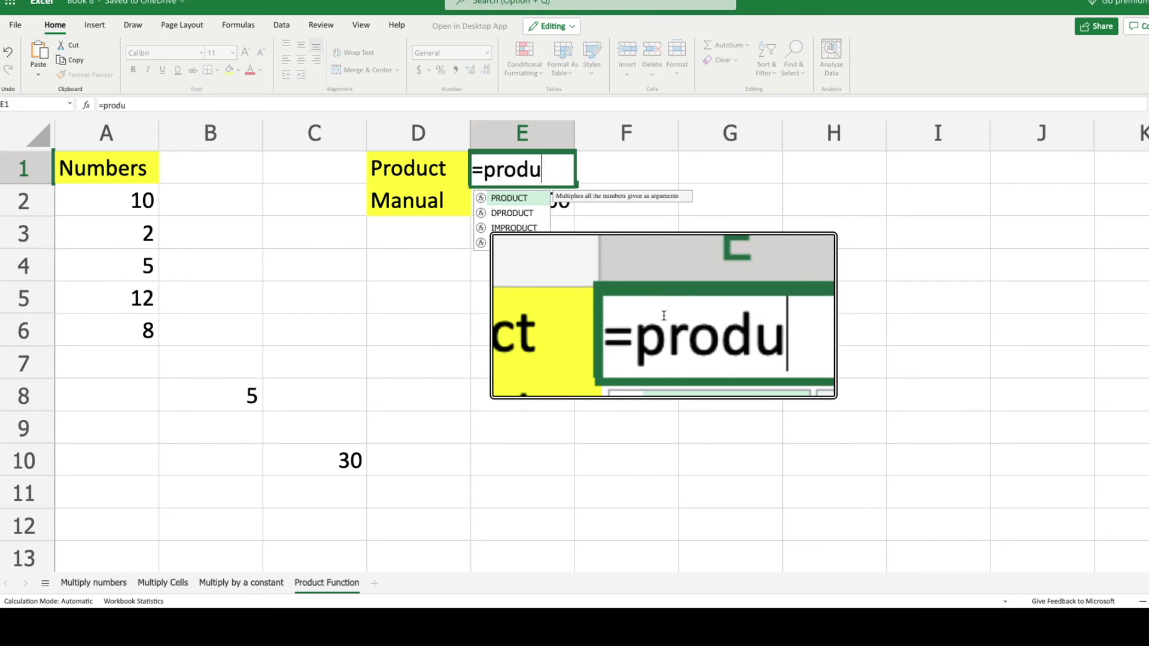
pyautogui.write('ct(')
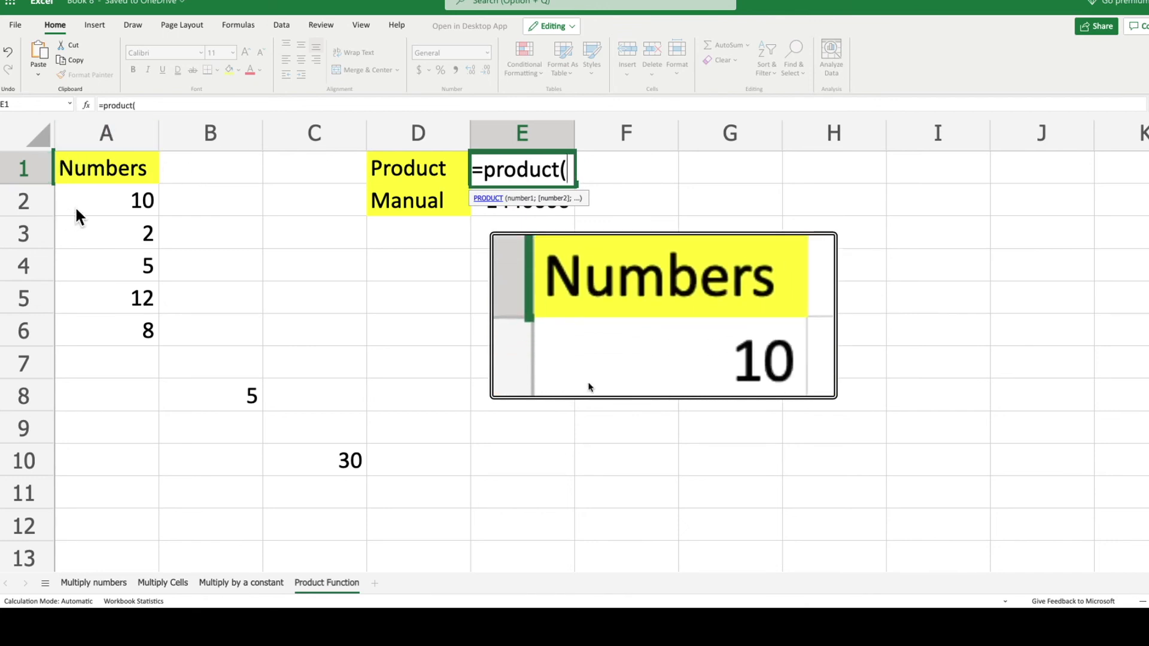
pyautogui.moveTo(100, 199); pyautogui.dragTo(107, 319)
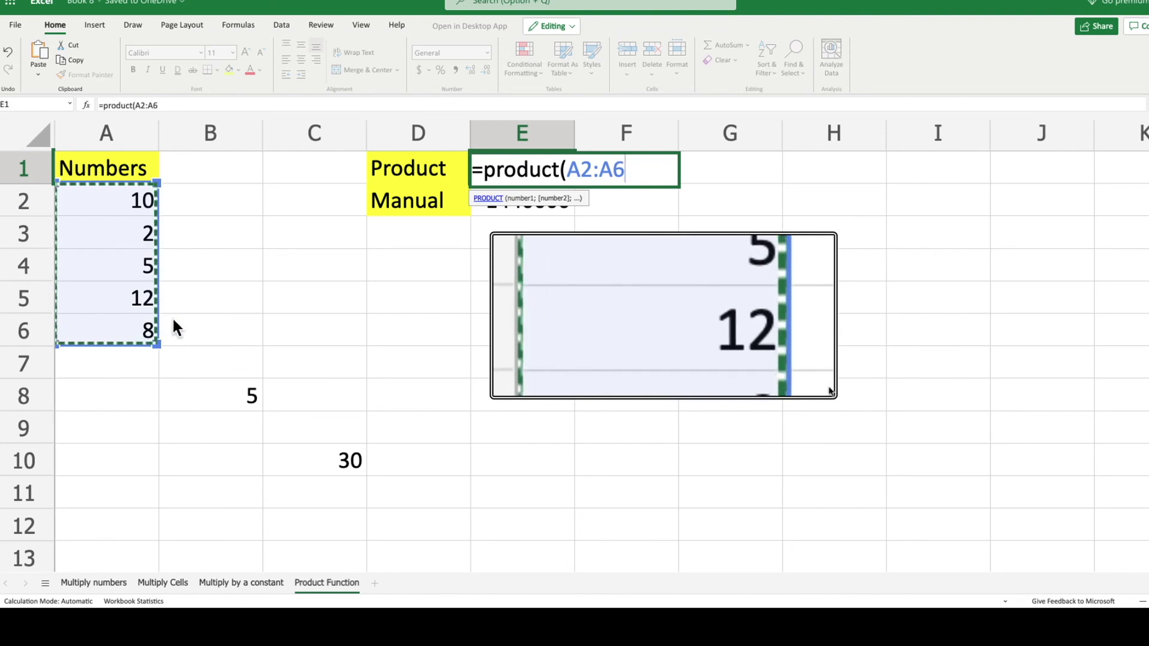
pyautogui.write(';')
pyautogui.click(237, 396)
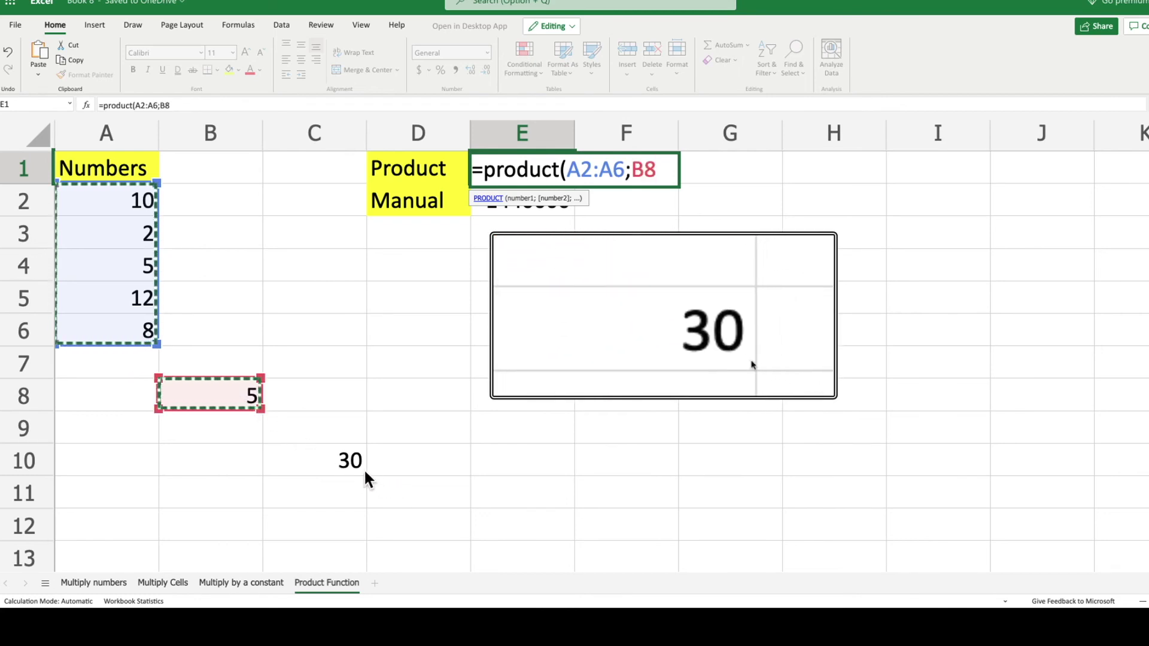
pyautogui.write(';')
pyautogui.click(347, 465)
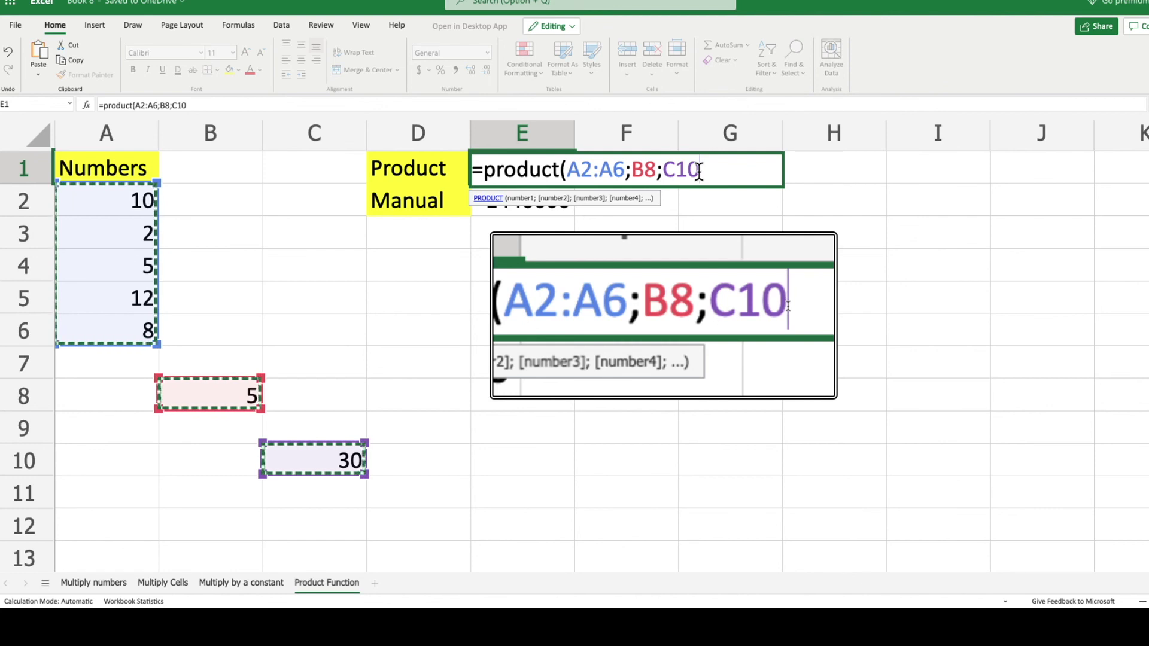
pyautogui.write(')')
pyautogui.press('Return')
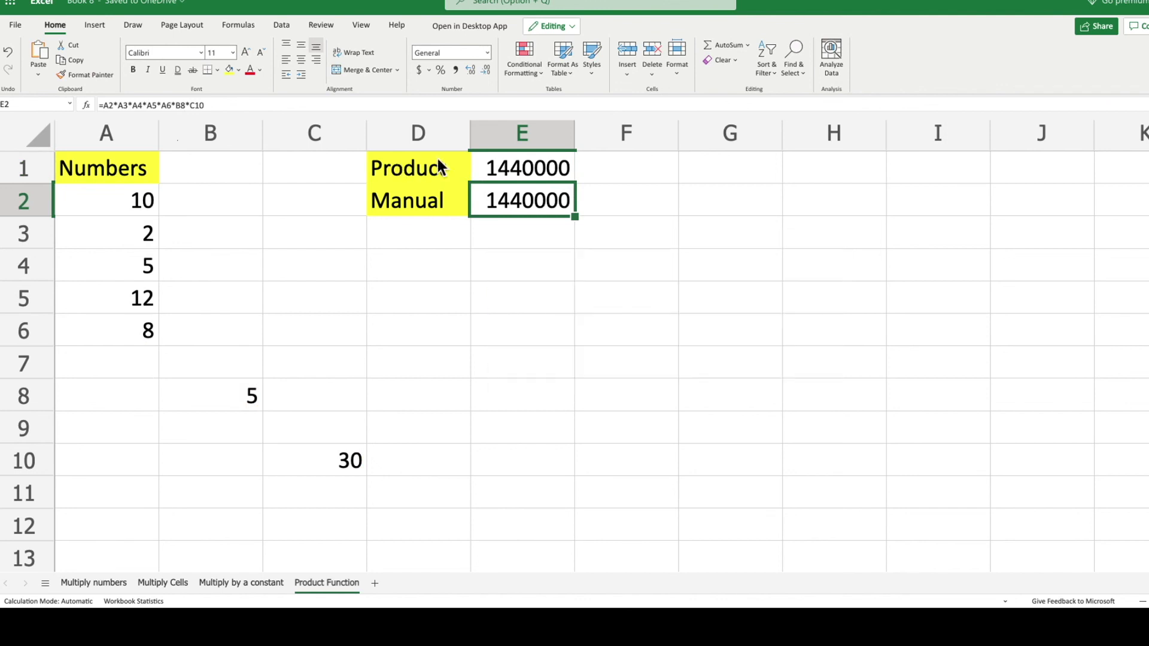
pyautogui.click(510, 242)
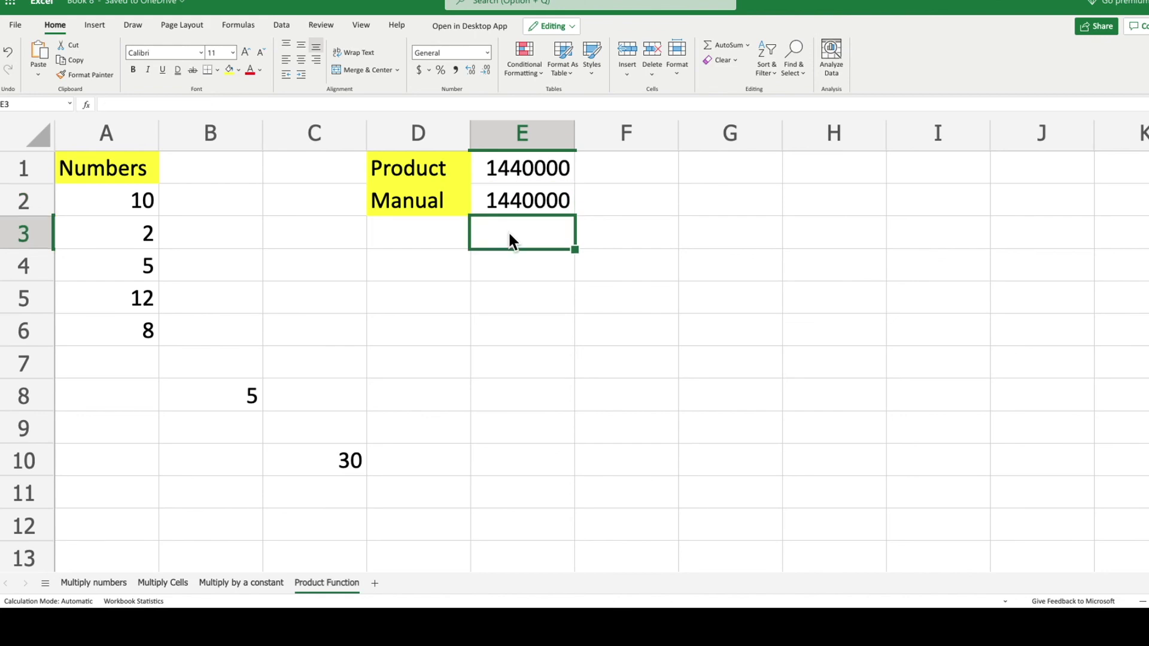